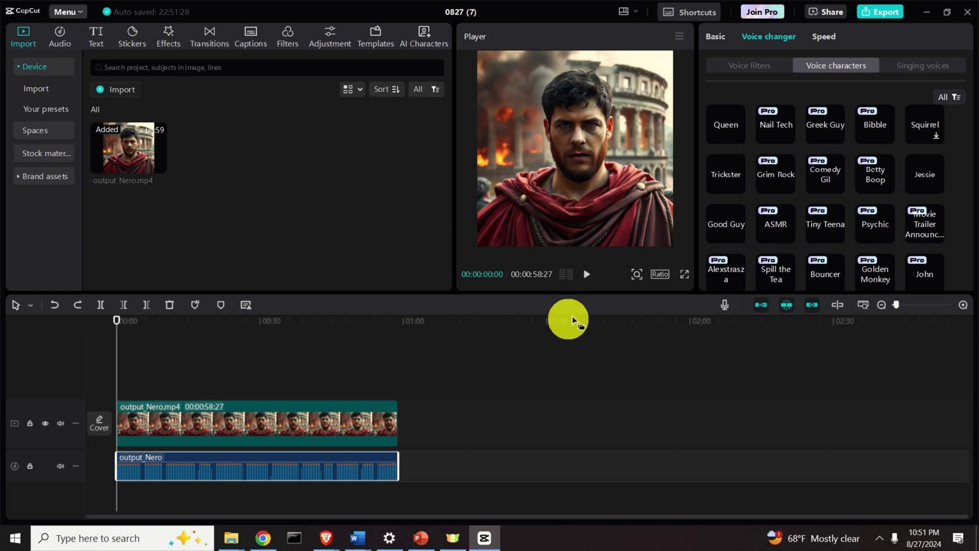
Play the Nero clip to hear its original voice, then rewind to 00:00:00:00
left_click(588, 277)
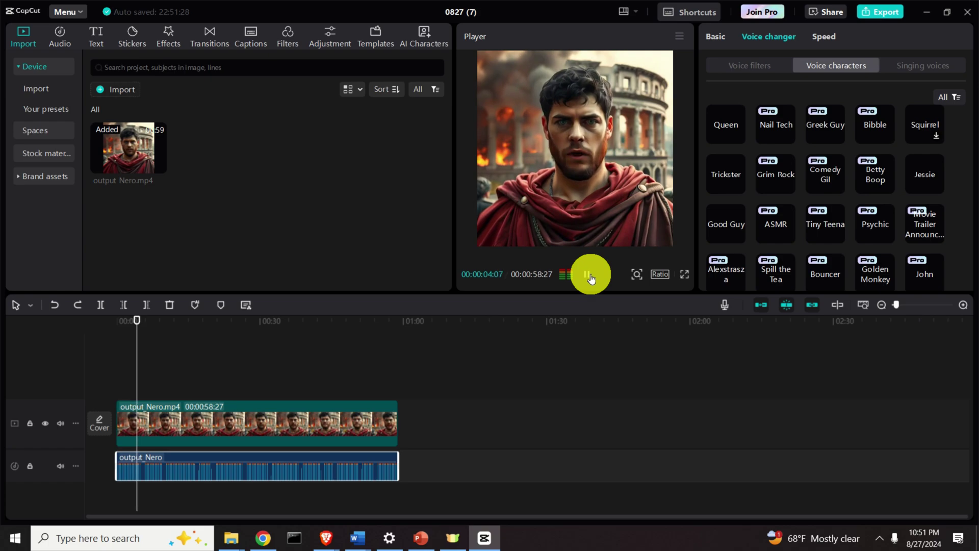
left_click(592, 277)
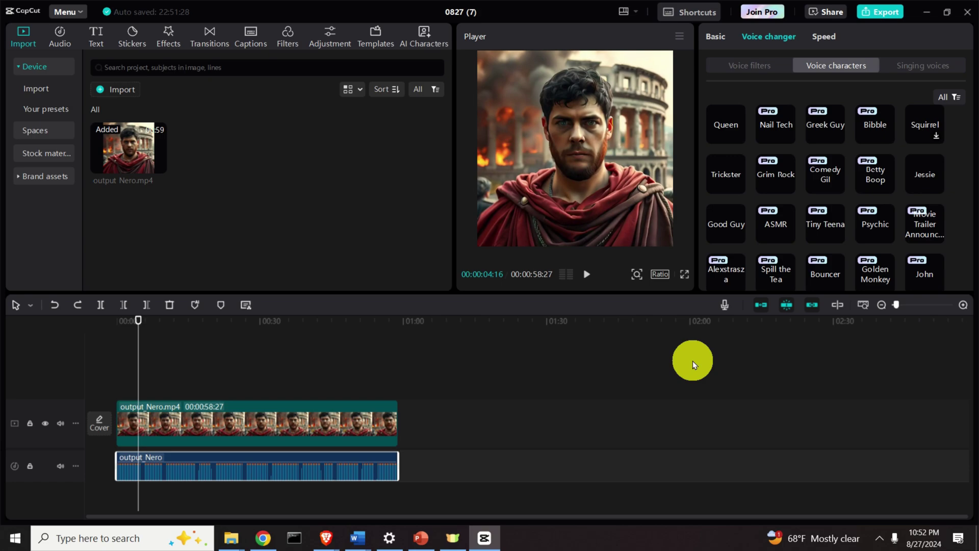
left_click(587, 275)
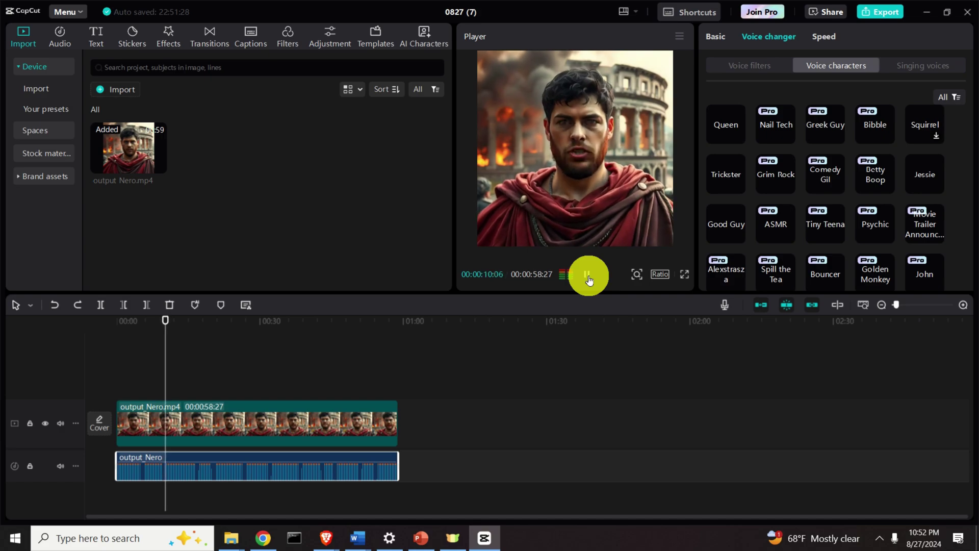
left_click(587, 276)
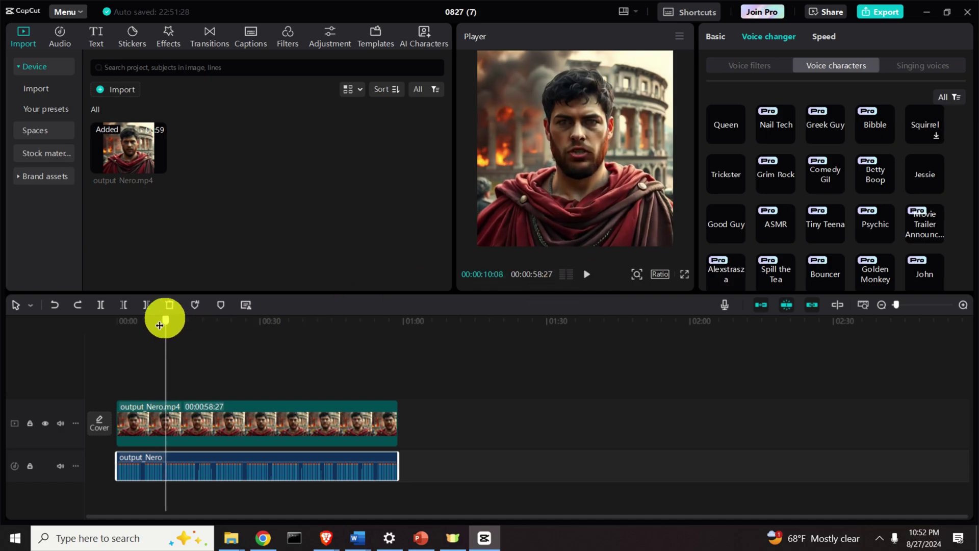
left_click_drag(159, 326, 100, 327)
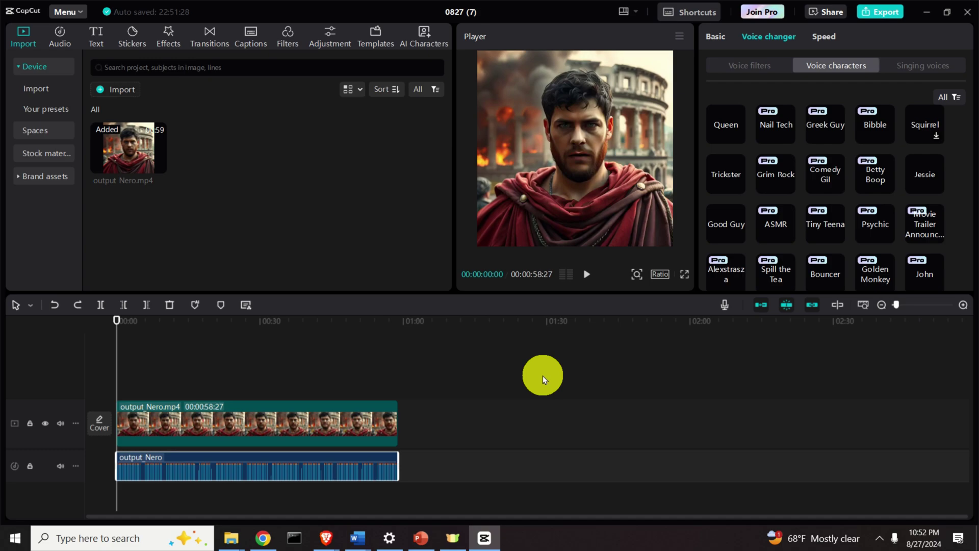
Apply the Queen voice character, preview it, and rewind to the start
left_click(730, 130)
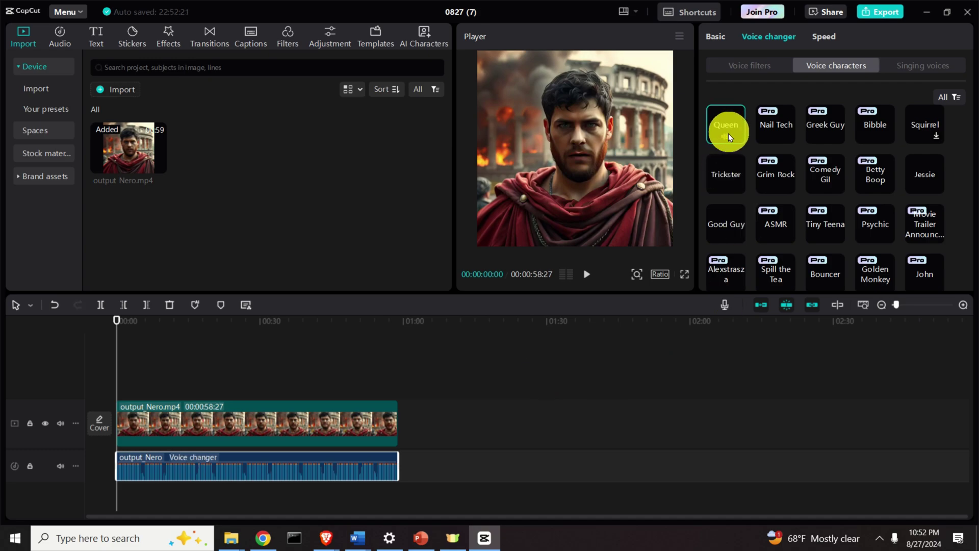
left_click(587, 276)
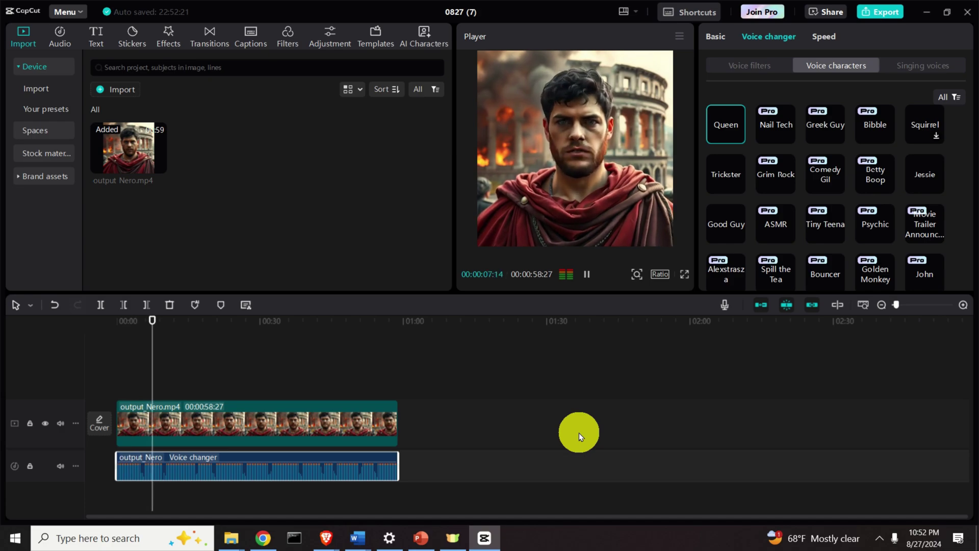
left_click(586, 274)
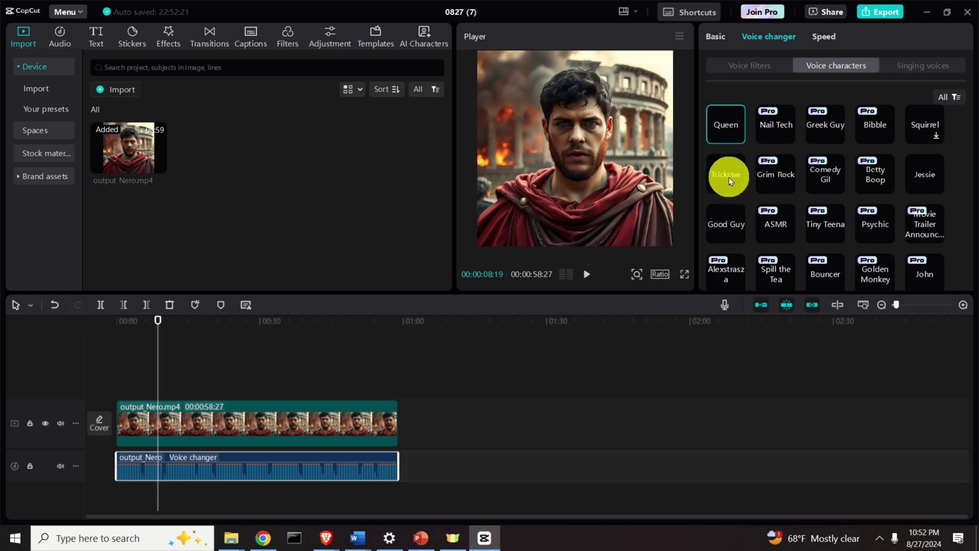
left_click_drag(157, 323, 118, 319)
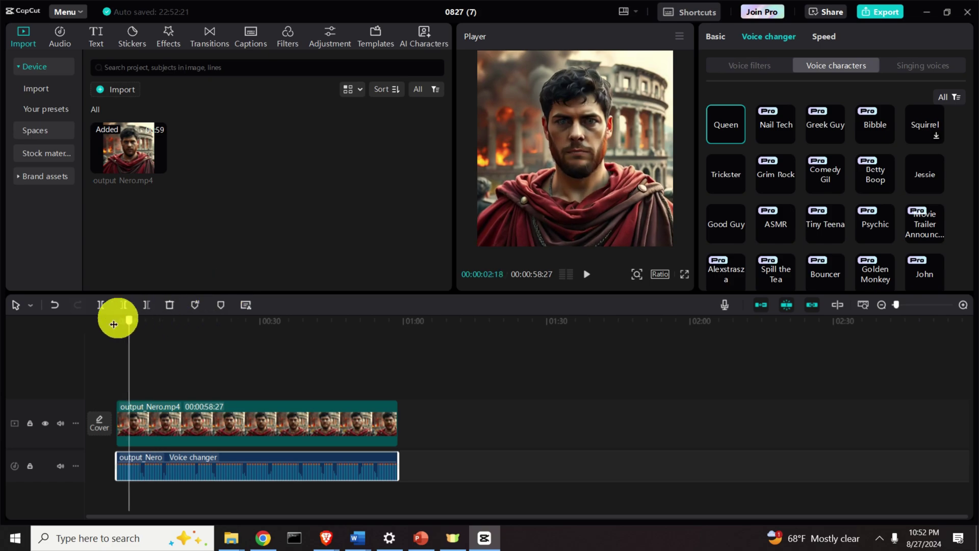
Switch the audio to the Trickster voice character and preview it to about six seconds
left_click(717, 168)
scroll(728, 180, "down", 1)
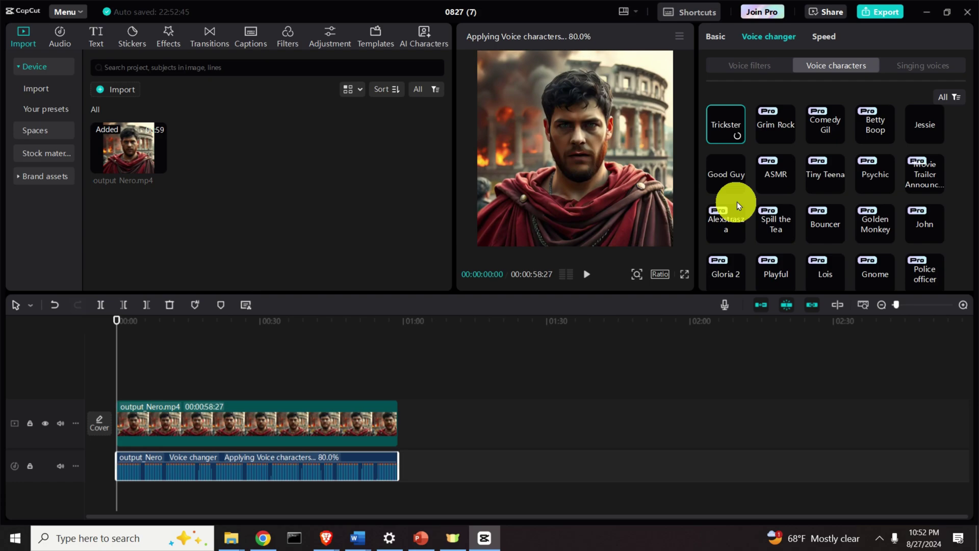
left_click(587, 274)
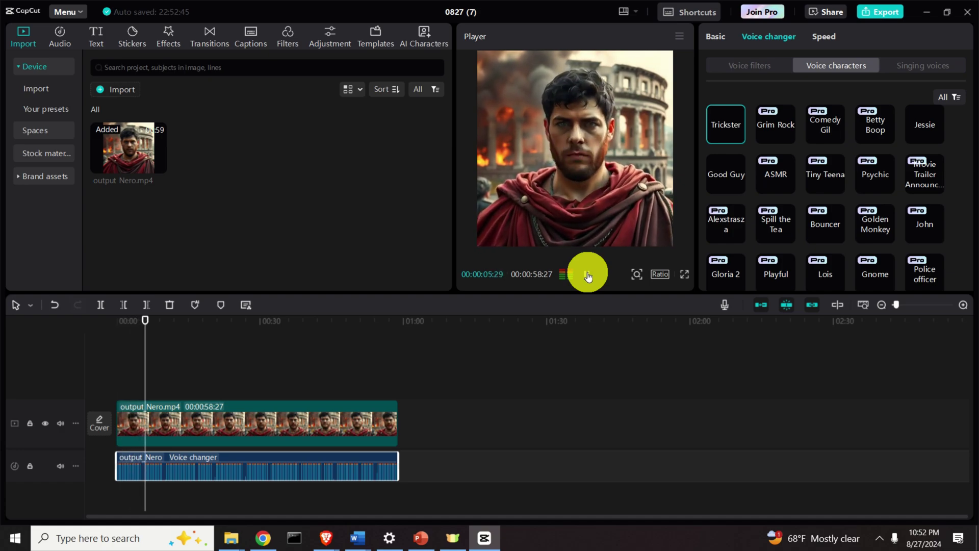
left_click(588, 276)
Apply the Robot voice character from the top of the grid and preview it
scroll(823, 181, "up", 2)
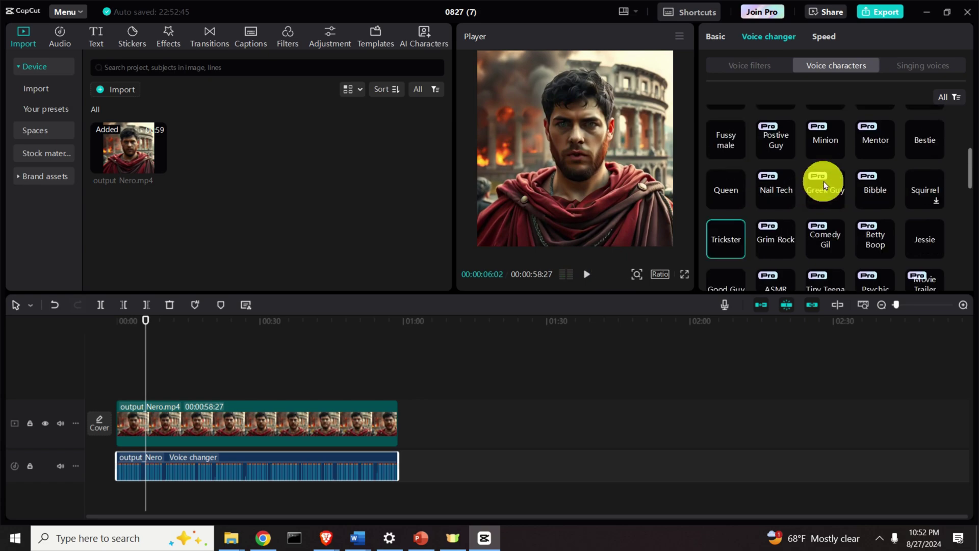
scroll(825, 182, "up", 3)
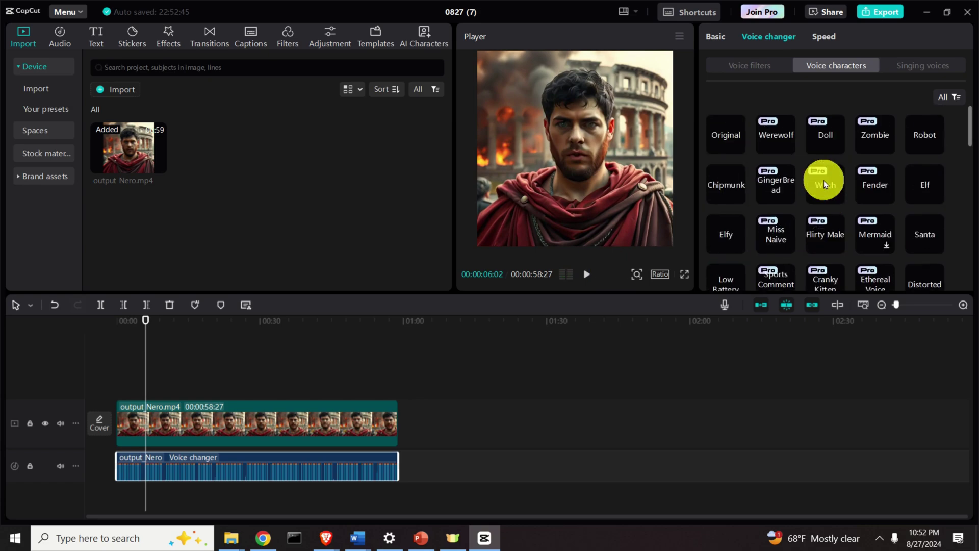
left_click(923, 140)
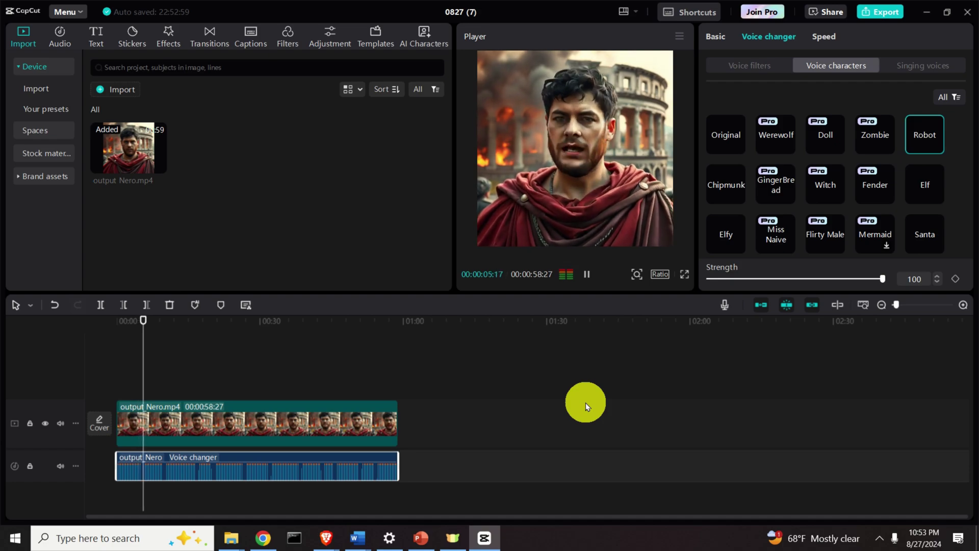
left_click(587, 274)
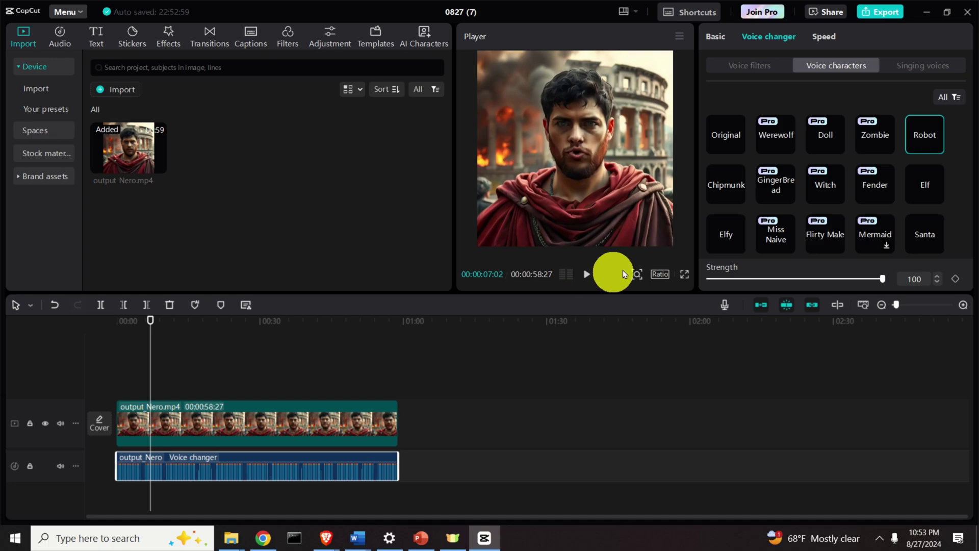
Replace Robot with the Elfy voice character and preview it from the start
left_click(727, 233)
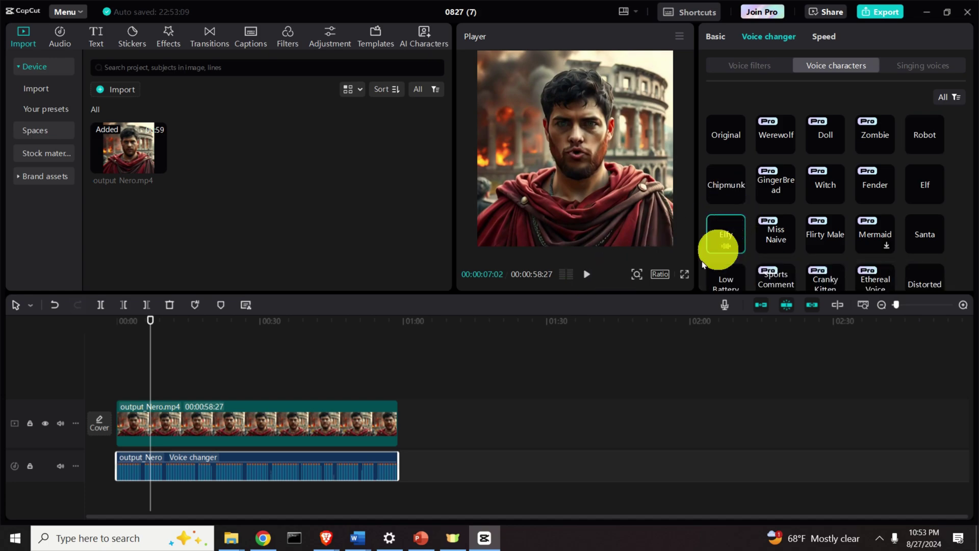
left_click_drag(151, 320, 99, 320)
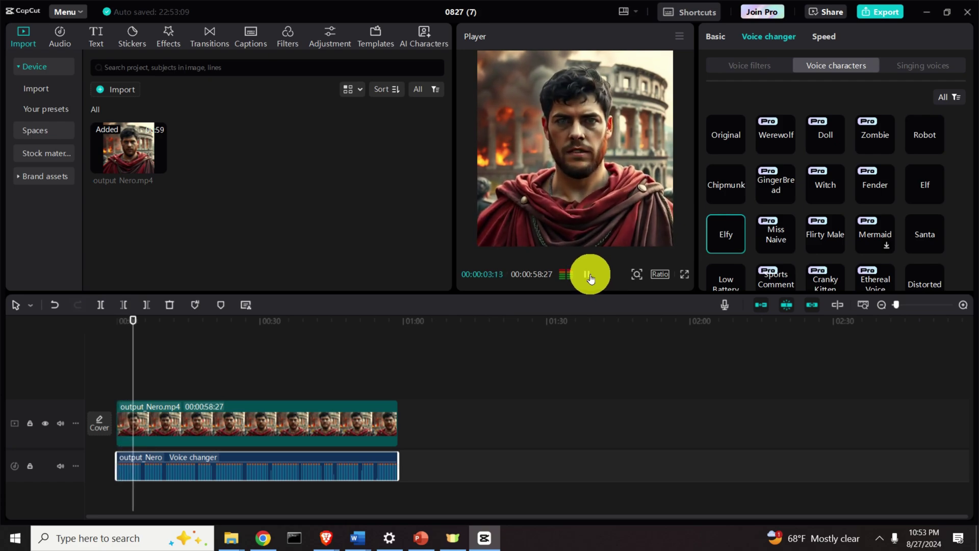
left_click(589, 275)
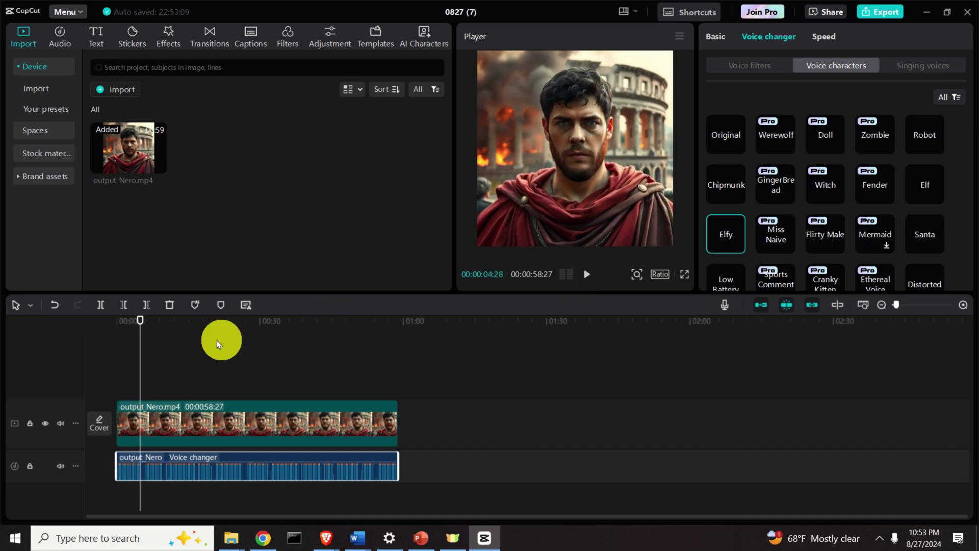
left_click_drag(138, 327, 94, 321)
Apply the Santa voice character to the Nero clip's audio and preview it briefly
left_click(913, 237)
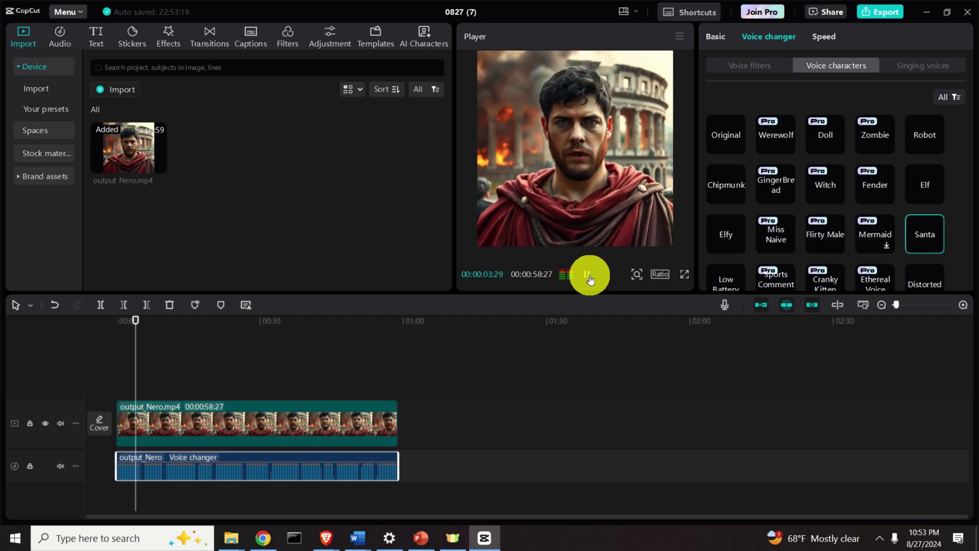
left_click(587, 277)
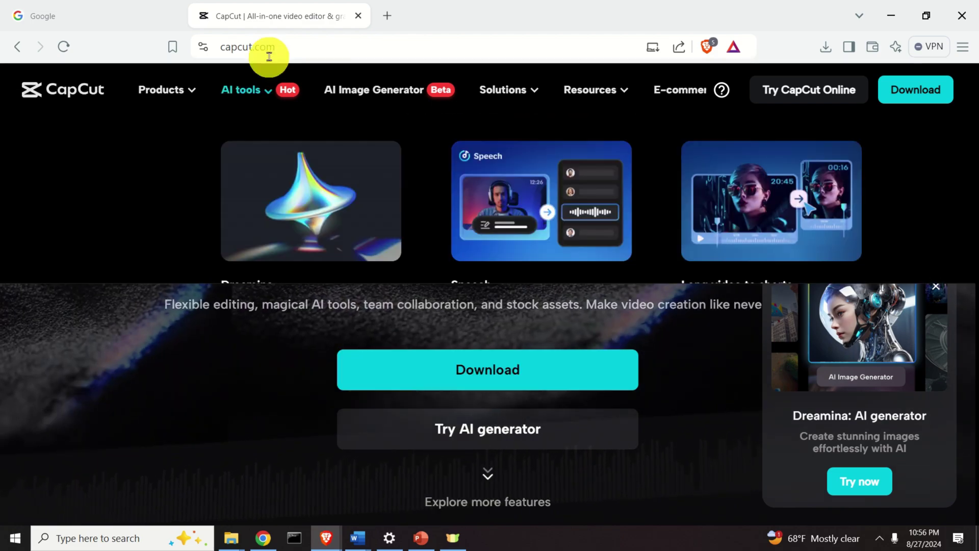
Download CapCut setup.exe from capcut.com into Downloads and confirm it in Explorer
left_click(510, 364)
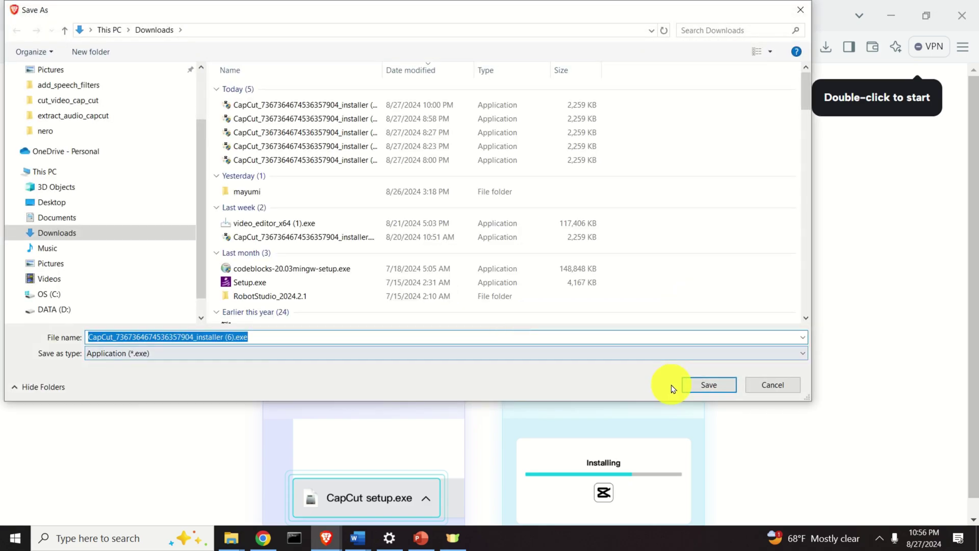
left_click(709, 385)
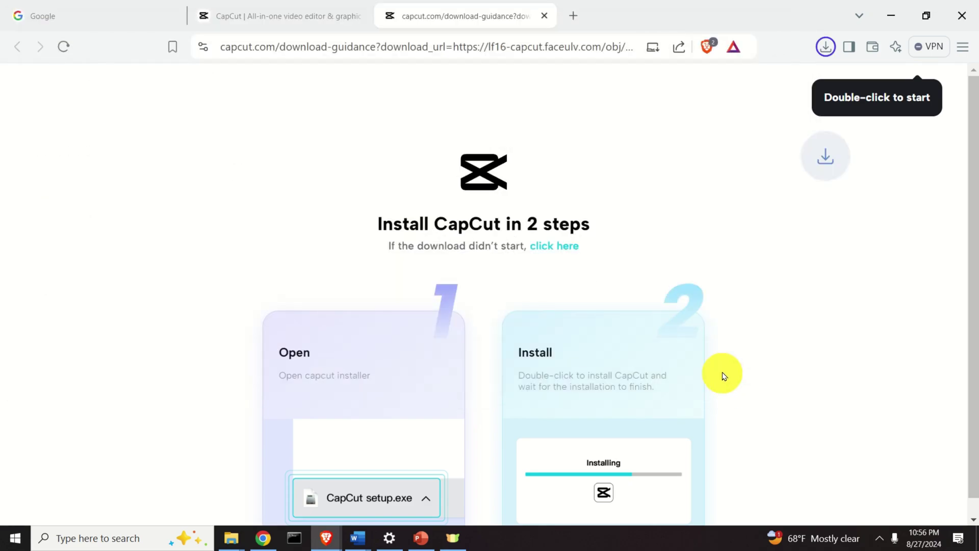
left_click(788, 81)
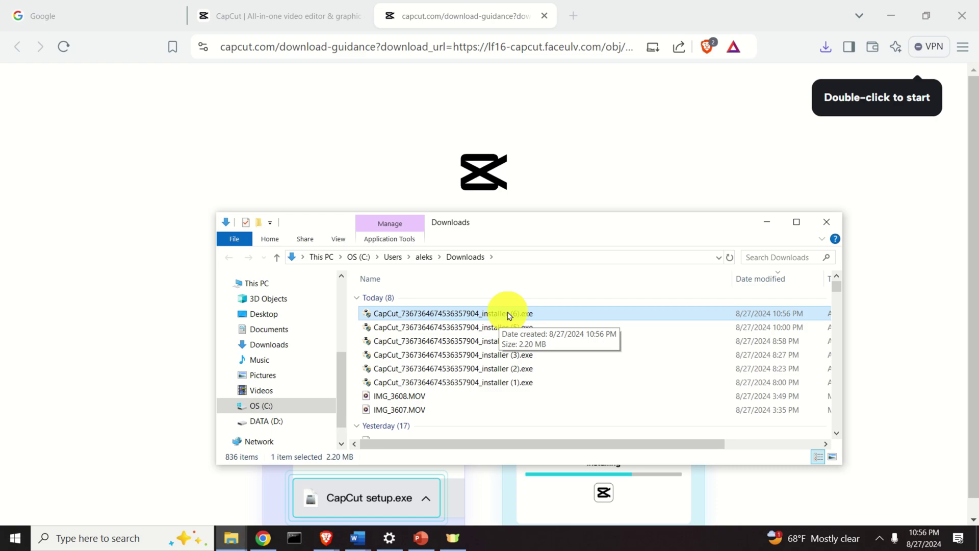
left_click(825, 221)
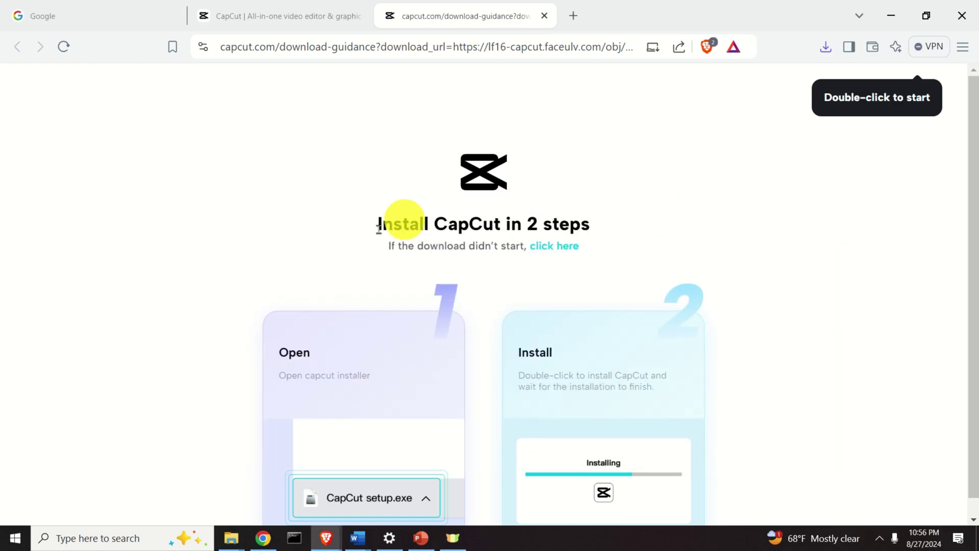
left_click(12, 541)
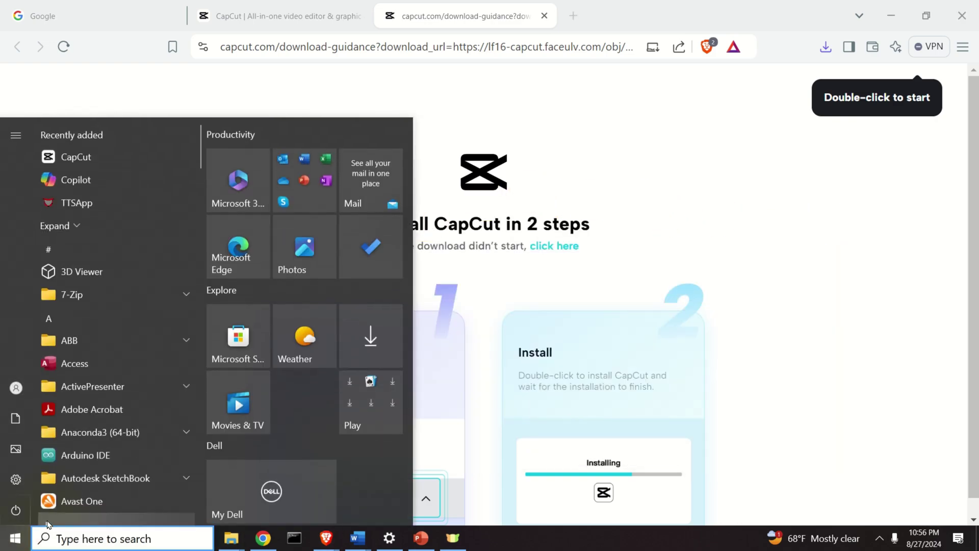
Launch CapCut via a Start search for 'cap' and start a new project
type("cap")
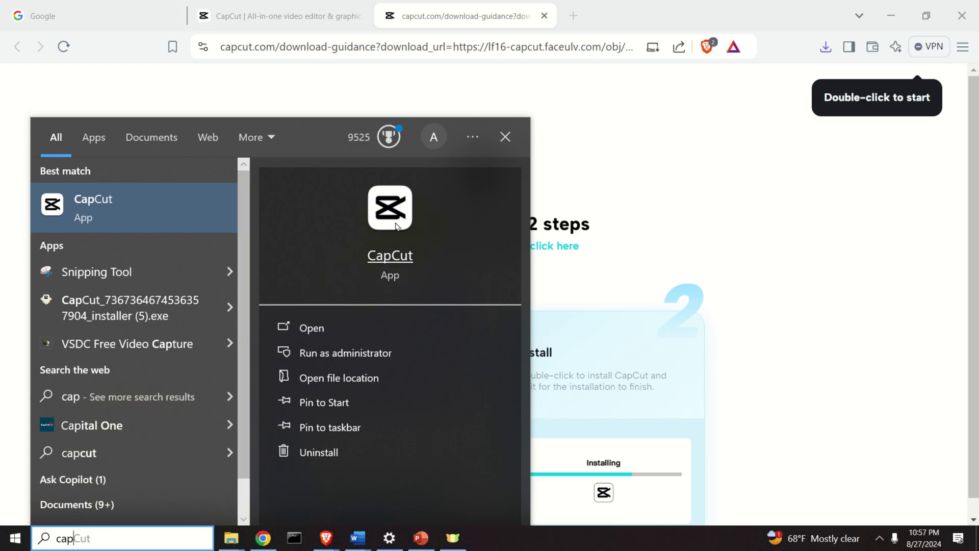
left_click(396, 226)
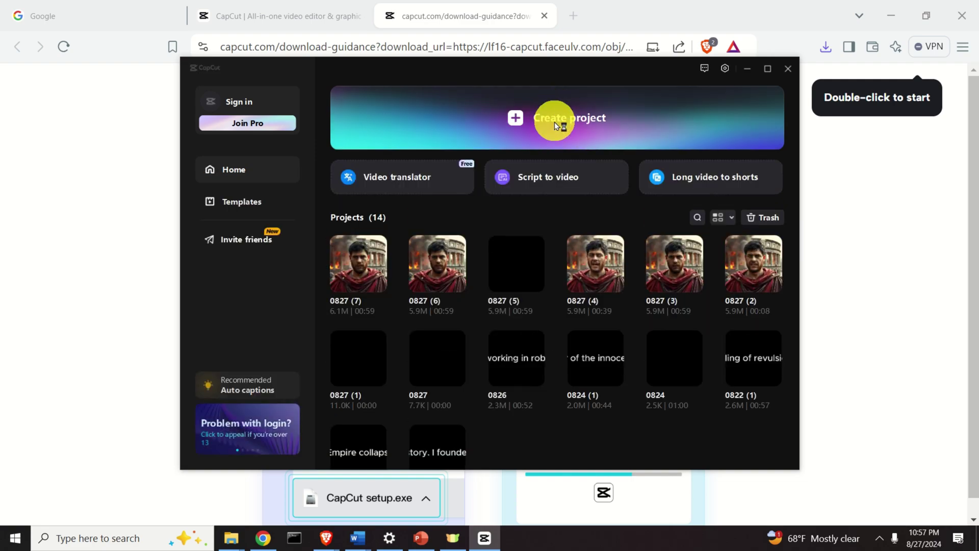
left_click(516, 121)
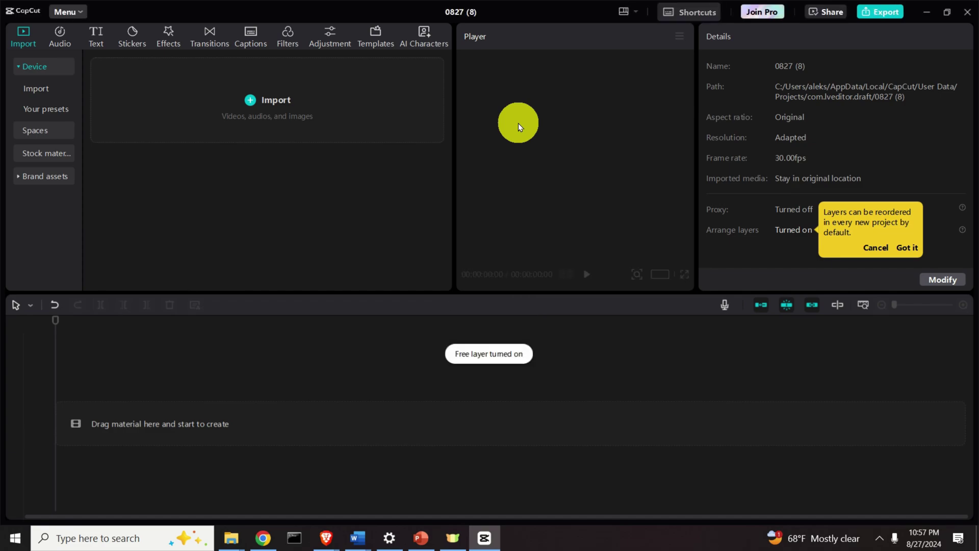
Import output_Nero.mp4 from the nero folder and preview it to about 8 seconds
left_click(255, 104)
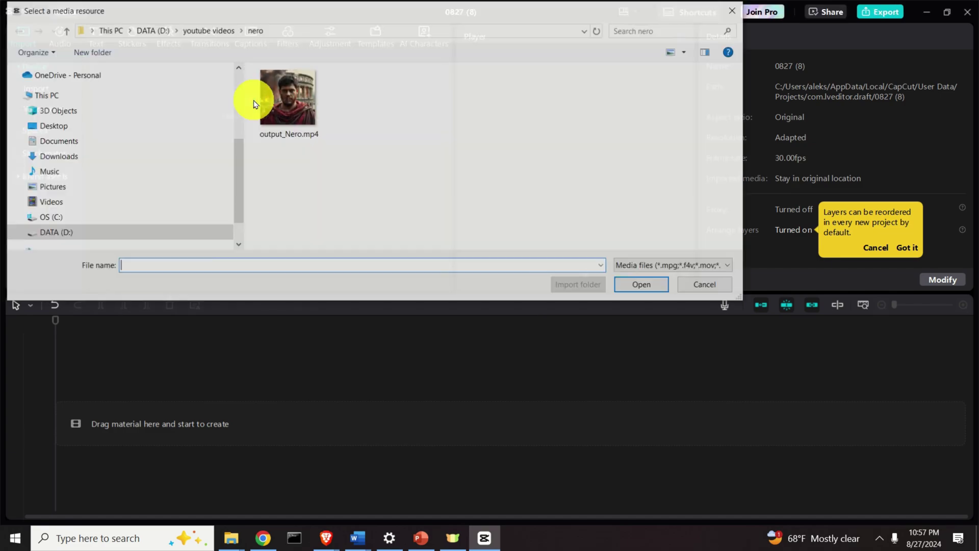
left_click(297, 119)
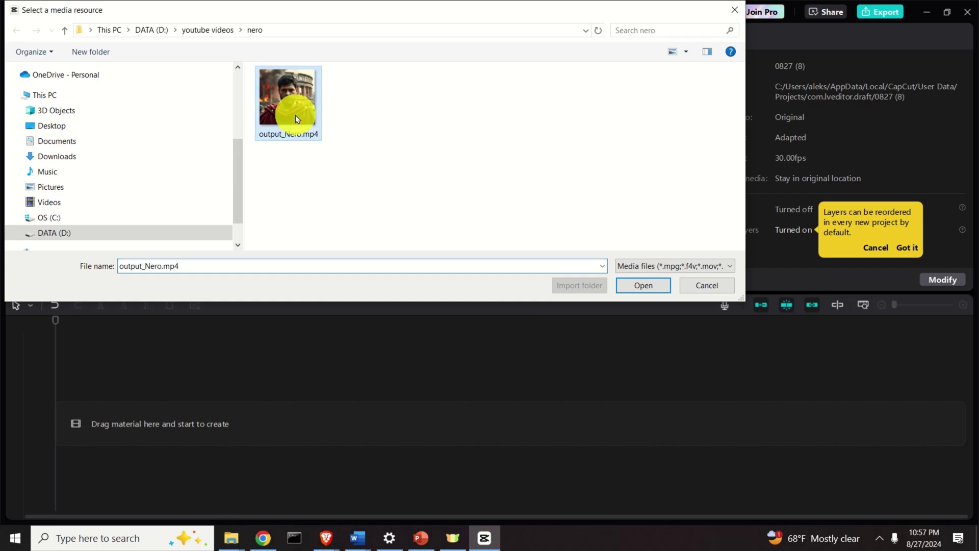
left_click(643, 286)
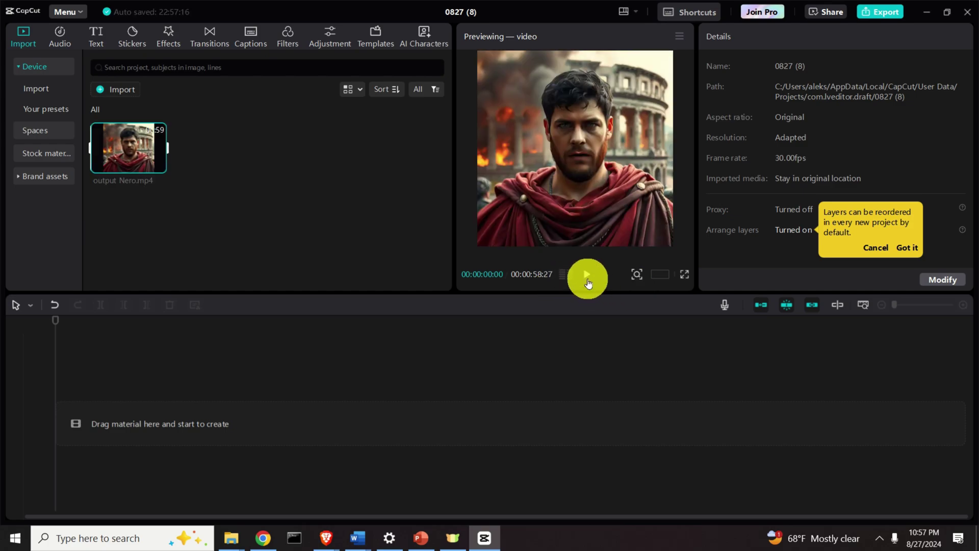
left_click(587, 281)
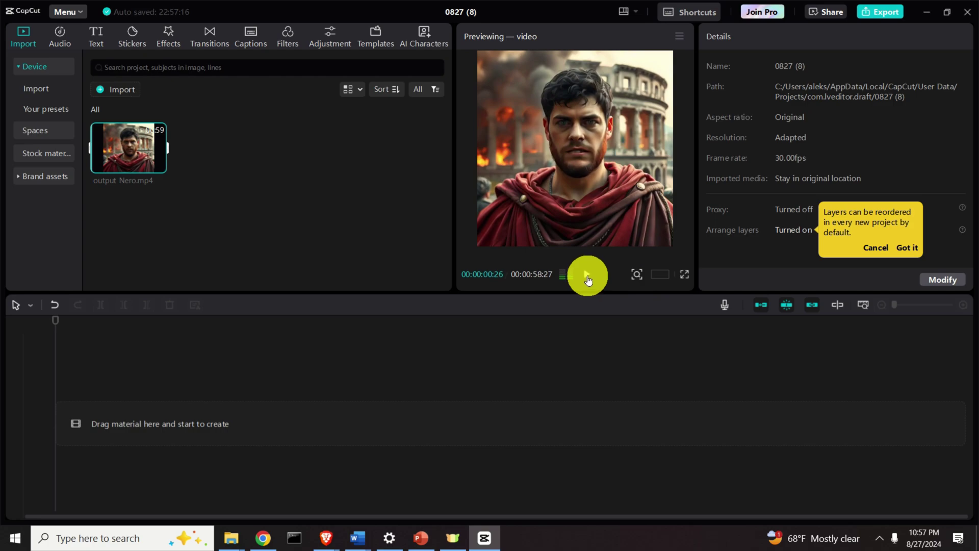
left_click(587, 280)
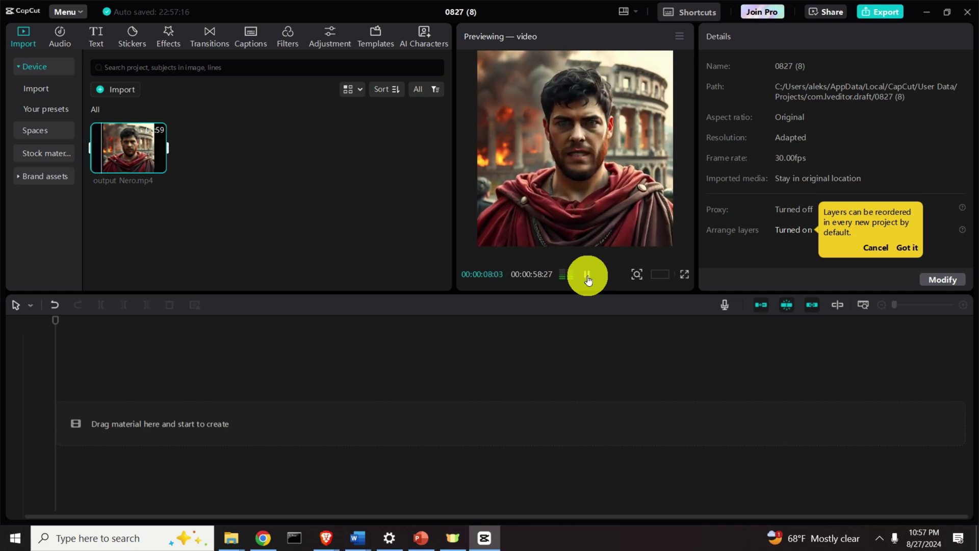
left_click(587, 276)
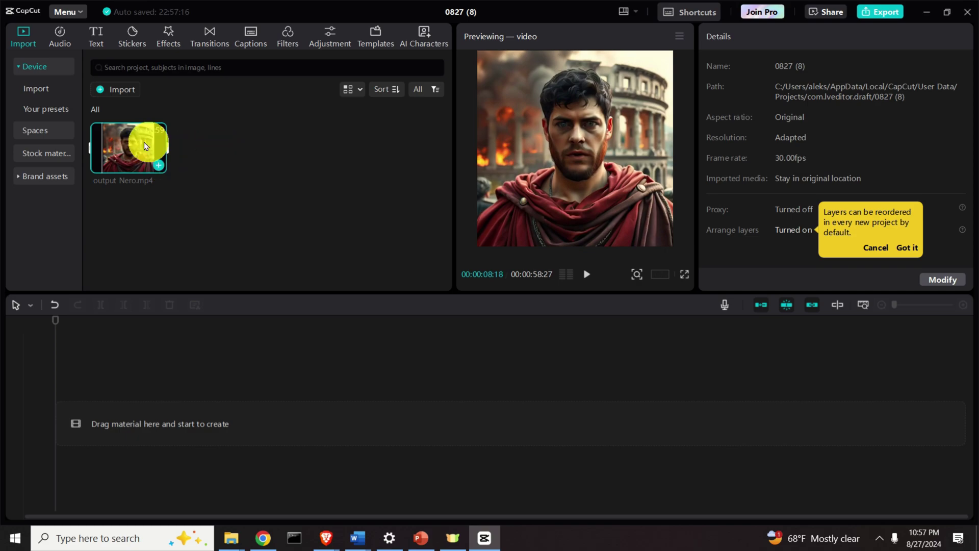
Place output Nero.mp4 on the timeline as a 58-second clip and test its playback
left_click_drag(130, 144, 116, 418)
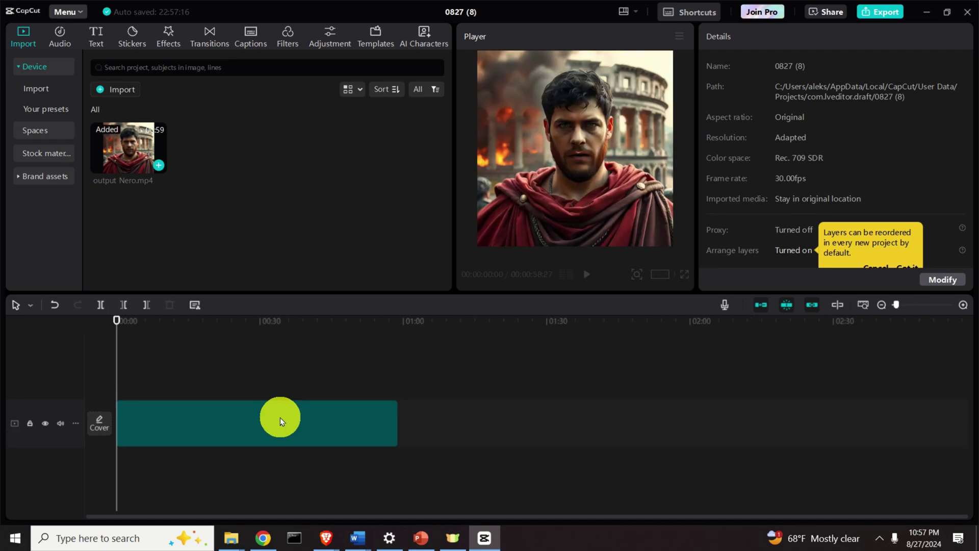
left_click(280, 415)
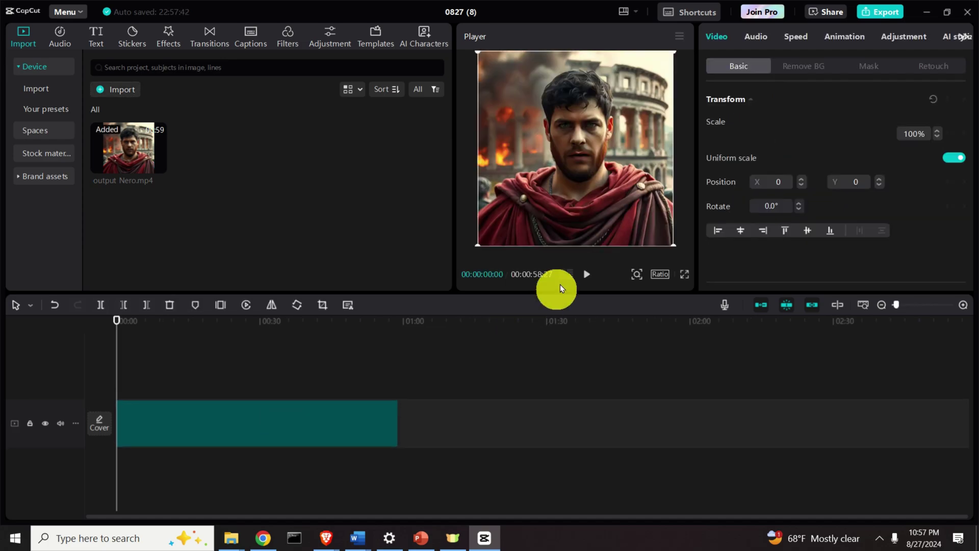
left_click(588, 276)
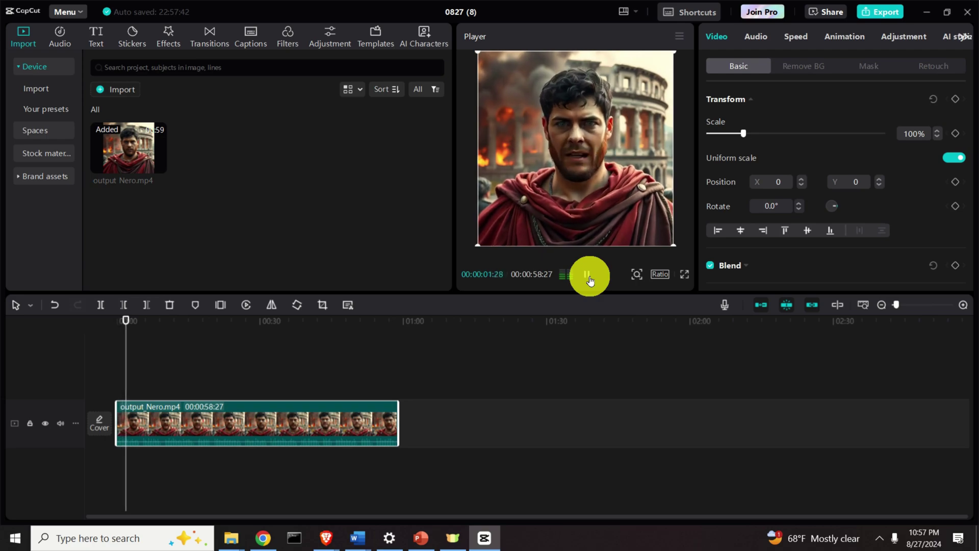
left_click(587, 276)
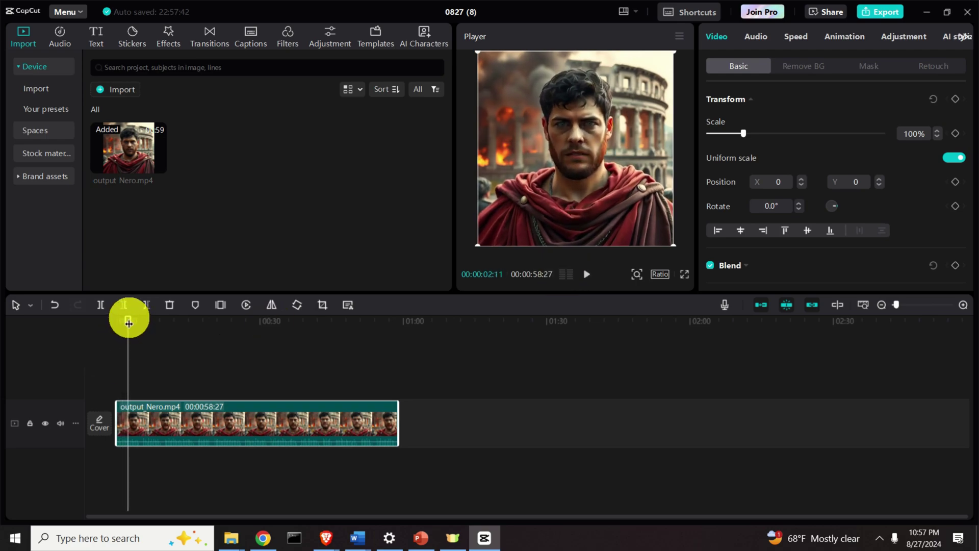
mouse_move(129, 323)
left_mouse_down()
mouse_move(260, 324)
mouse_move(384, 341)
mouse_move(289, 326)
mouse_move(130, 331)
mouse_move(197, 324)
mouse_move(265, 326)
mouse_move(116, 336)
left_mouse_up()
left_click(296, 416)
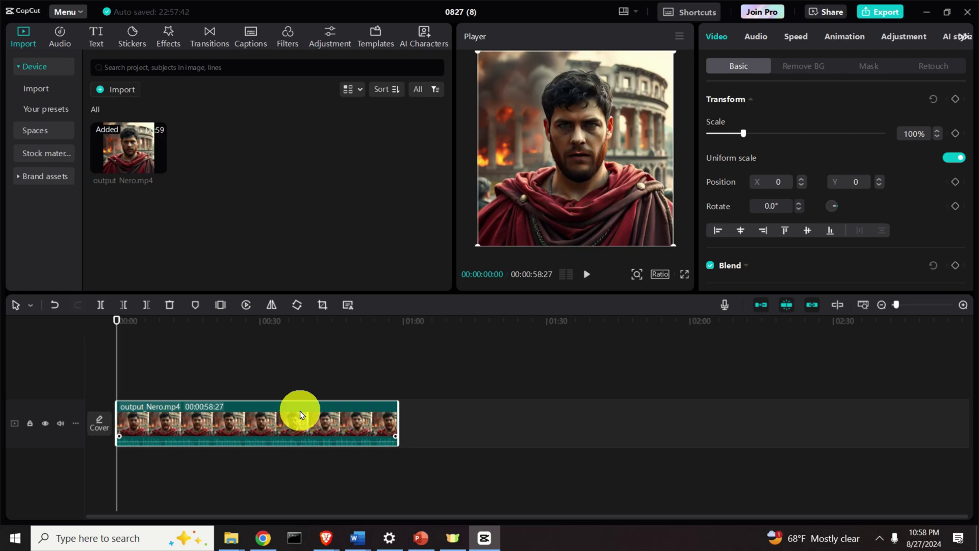
Extract the video clip's audio onto a separate output_Nero audio track and select it
right_click(302, 411)
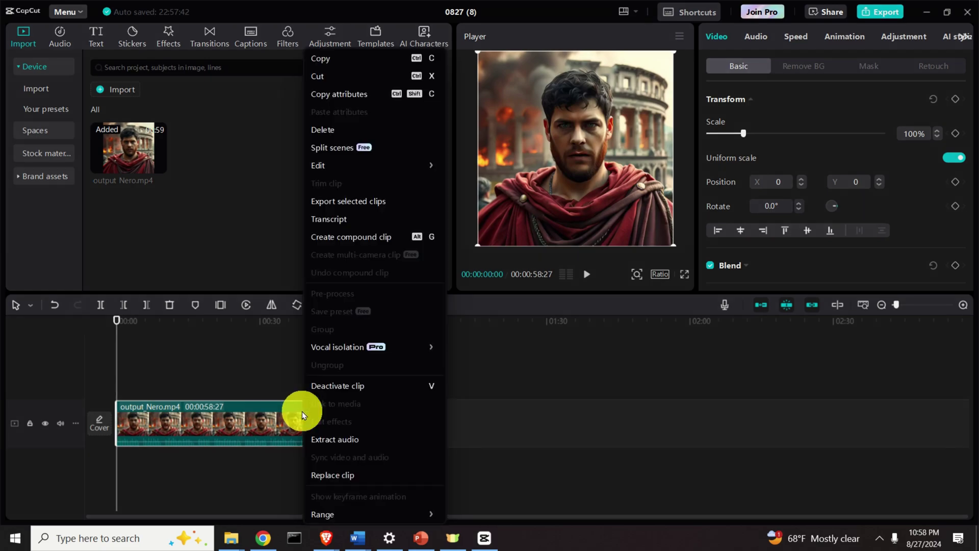
left_click(366, 444)
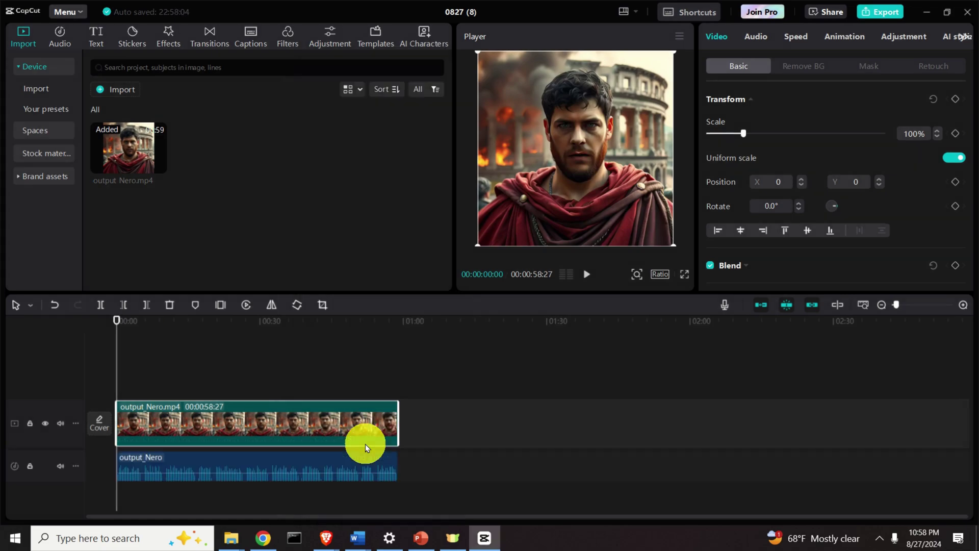
left_click(323, 461)
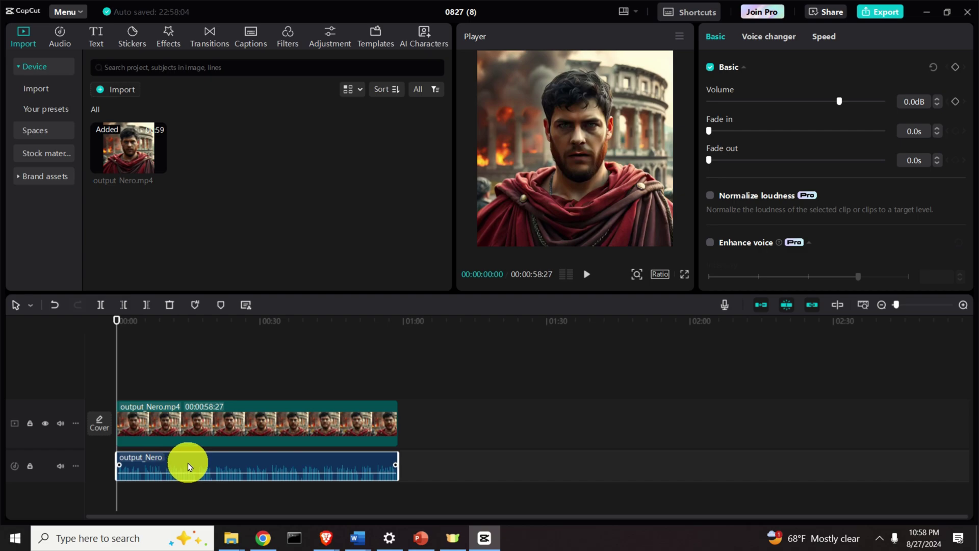
Set the extracted audio's volume to 14.1dB and play it back to check
left_click_drag(839, 103, 884, 104)
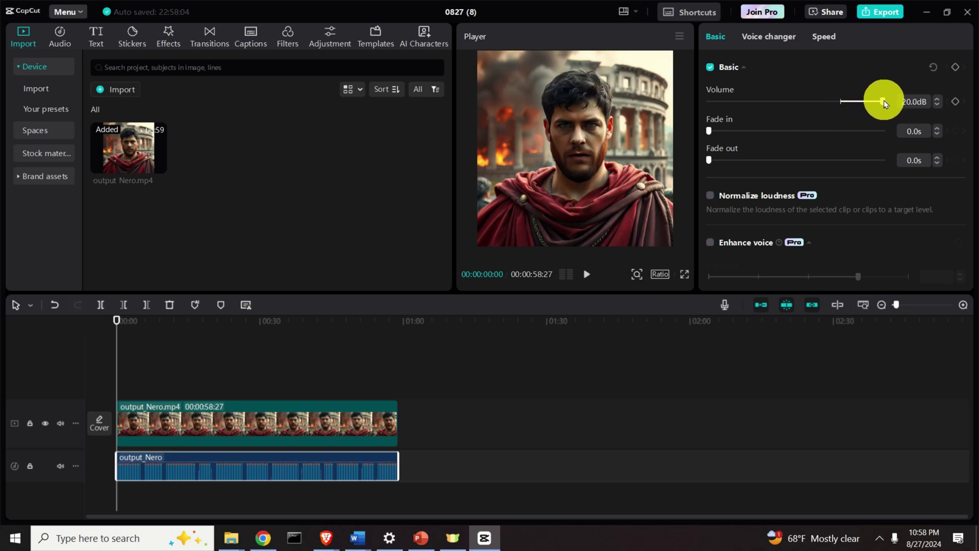
left_click_drag(882, 100, 867, 100)
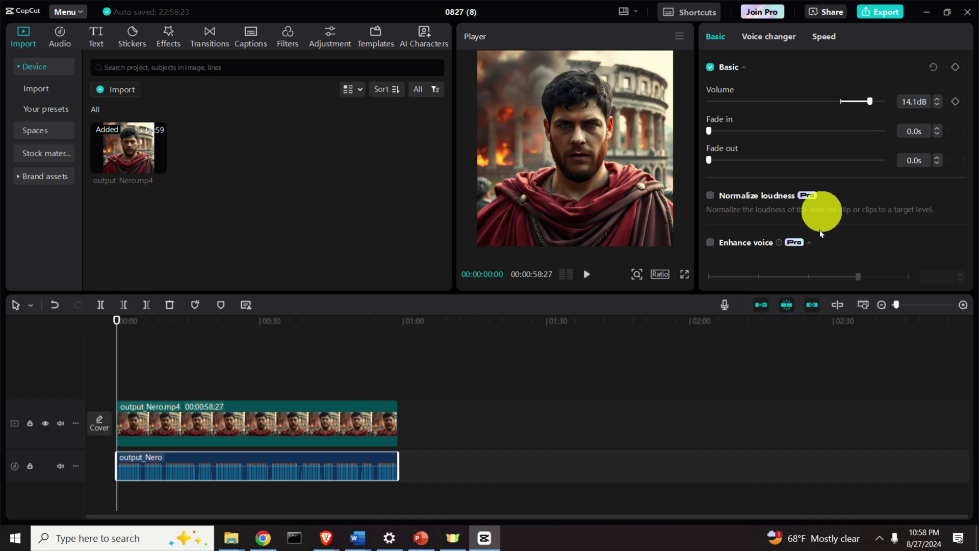
left_click(586, 278)
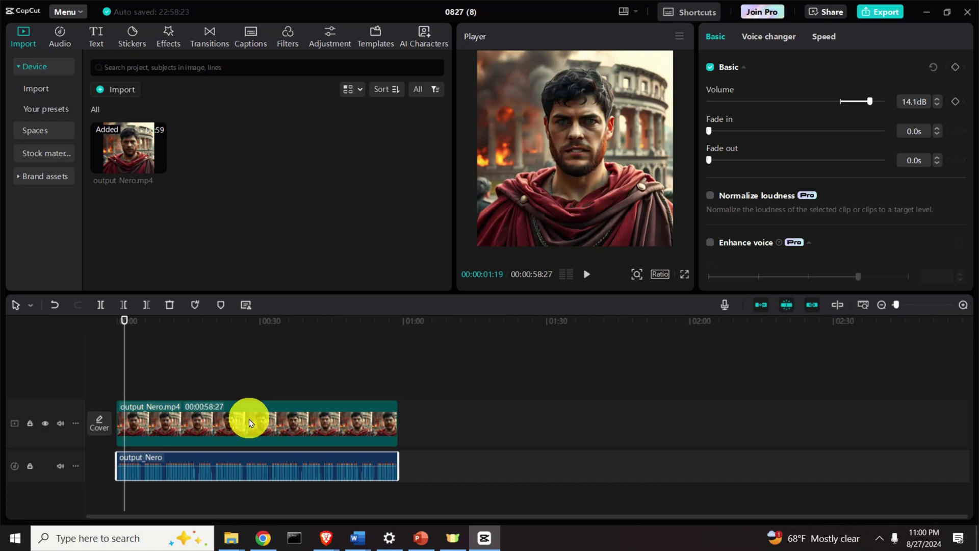
left_click(296, 450)
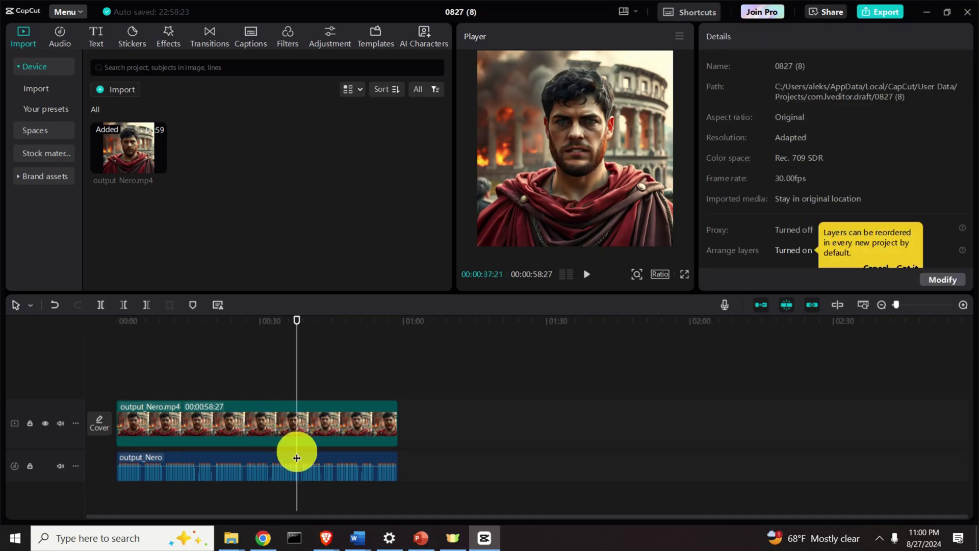
left_click(213, 457)
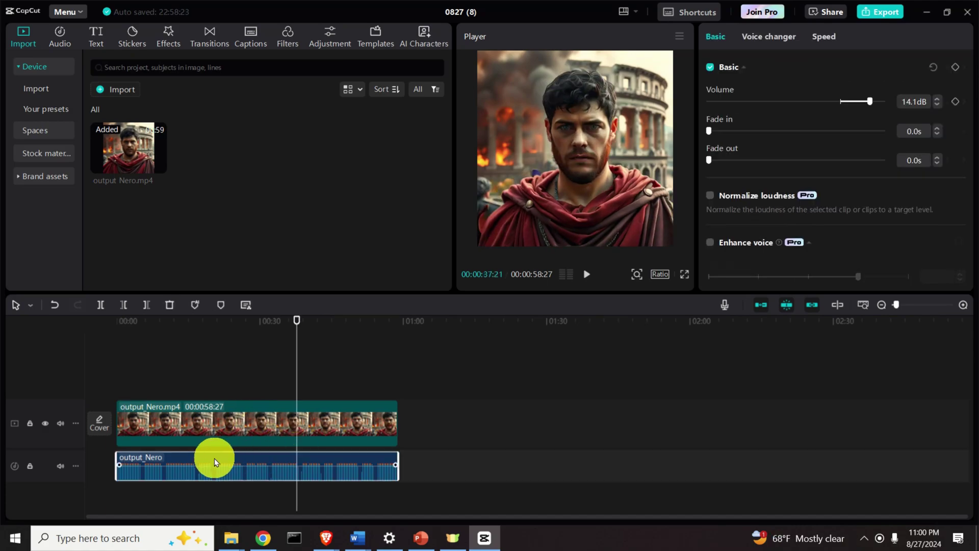
Show the Voice changer's Voice characters list and rewind the playhead to the start
left_click(776, 42)
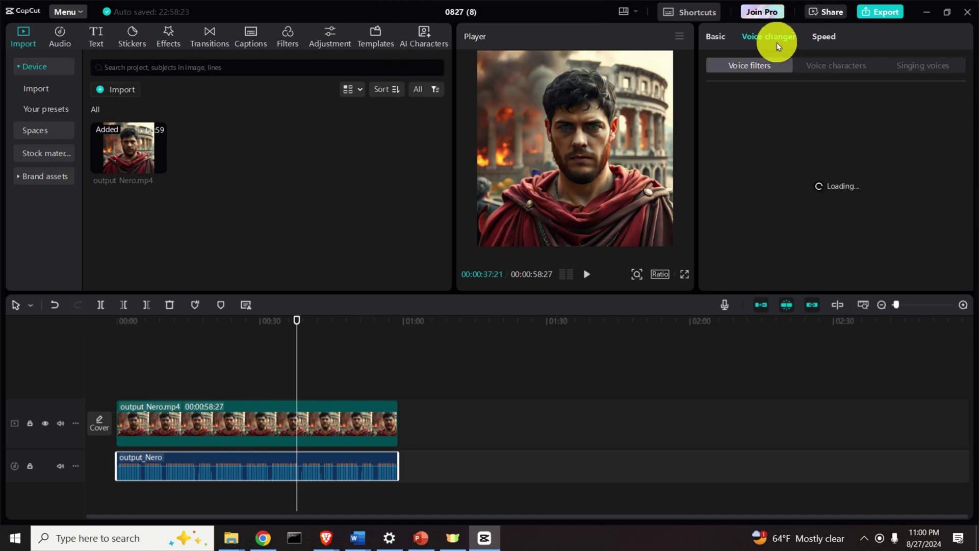
left_click(837, 63)
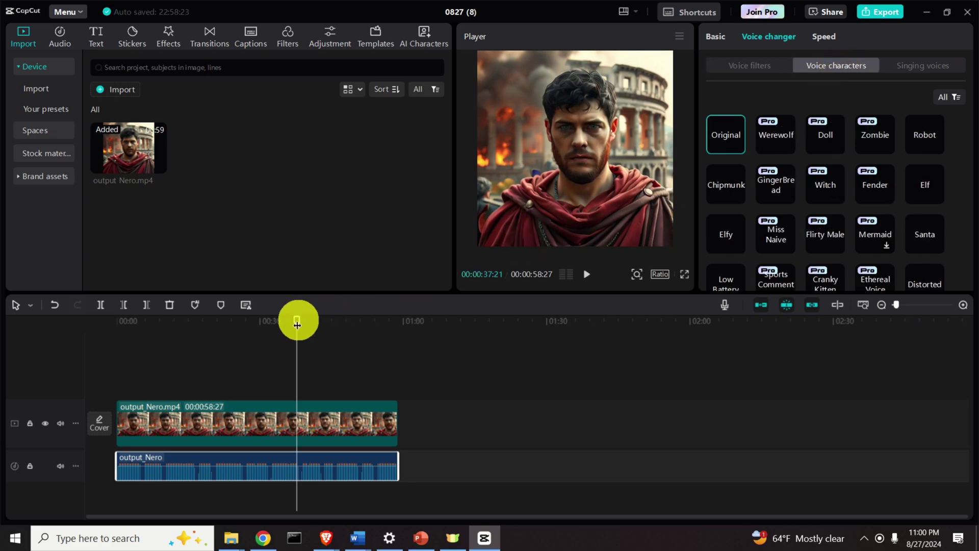
left_click_drag(298, 322, 87, 320)
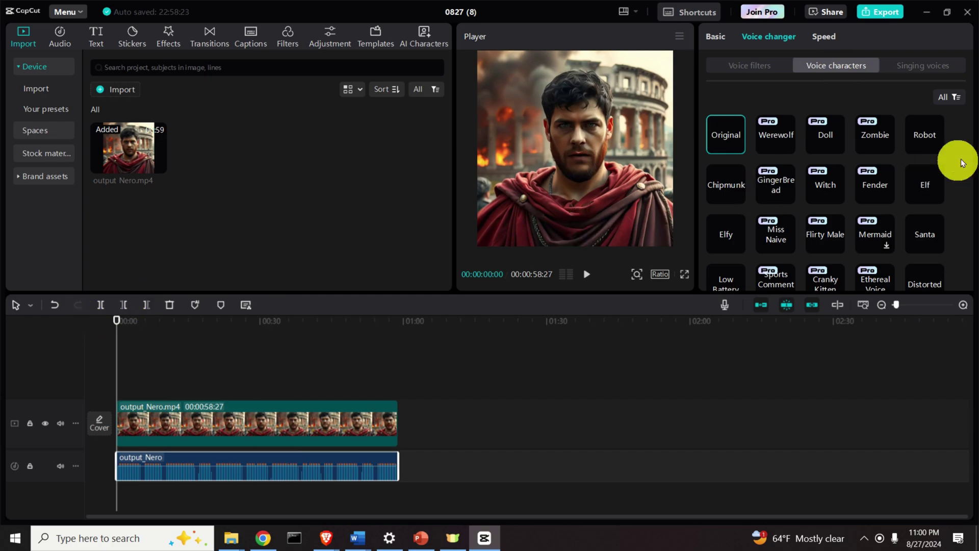
Apply the Bestie voice character to the audio and play a short preview
scroll(904, 154, "down", 2)
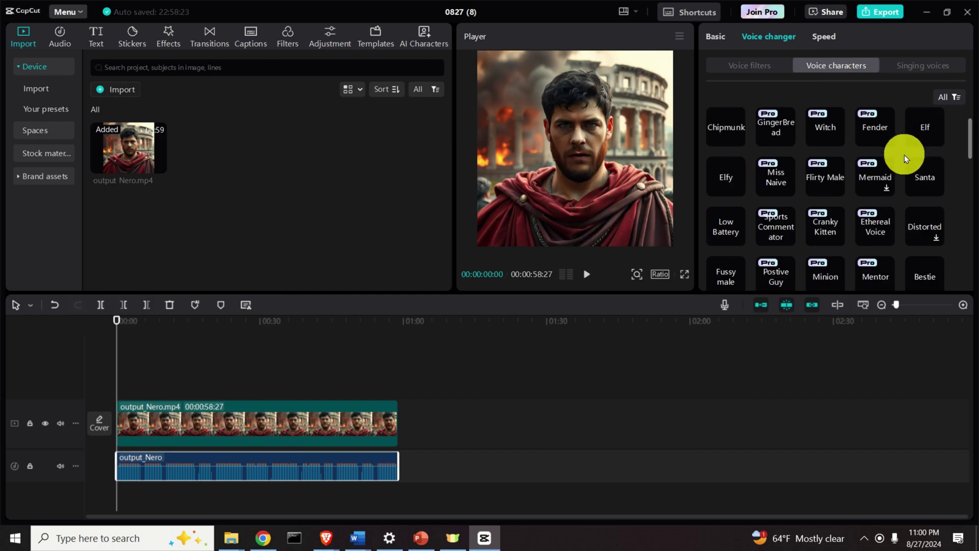
scroll(905, 154, "down", 2)
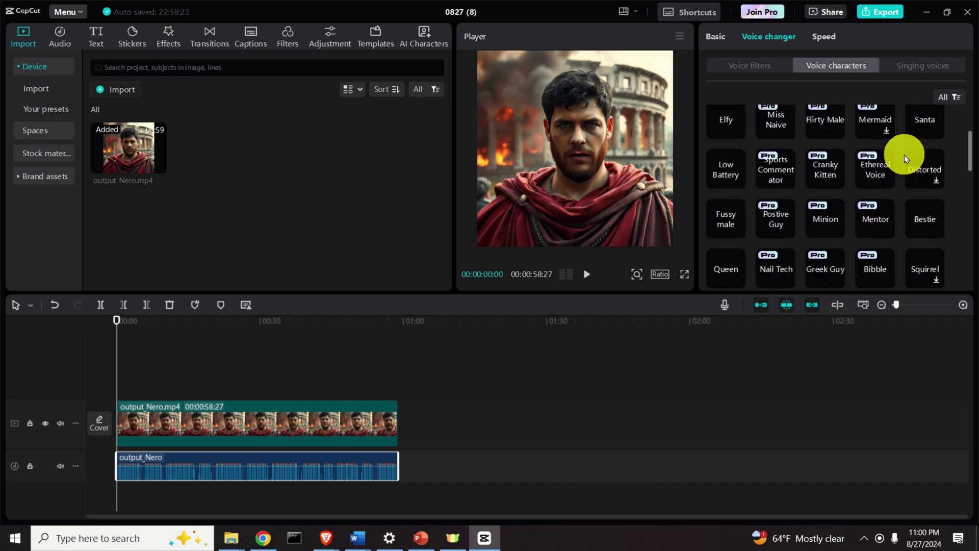
left_click(931, 220)
scroll(930, 220, "down", 2)
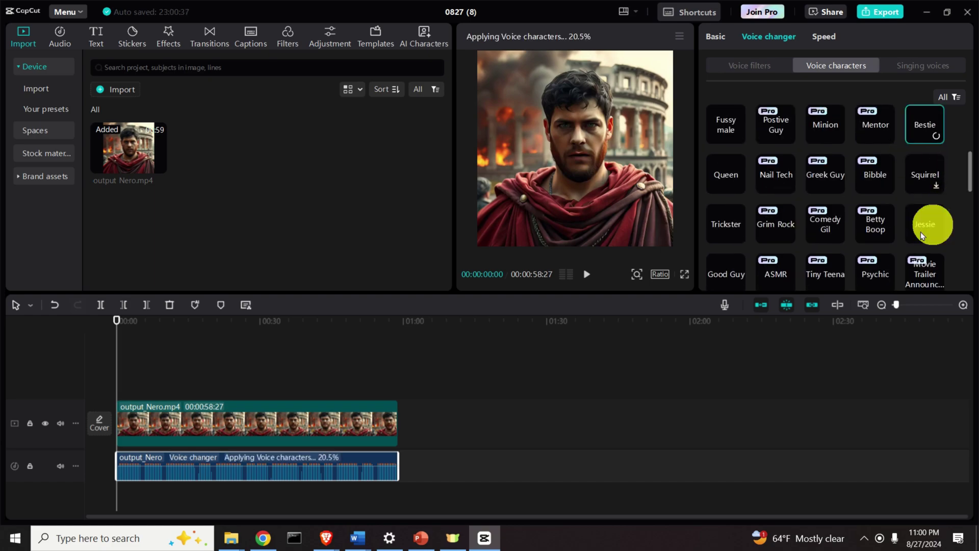
left_click(588, 276)
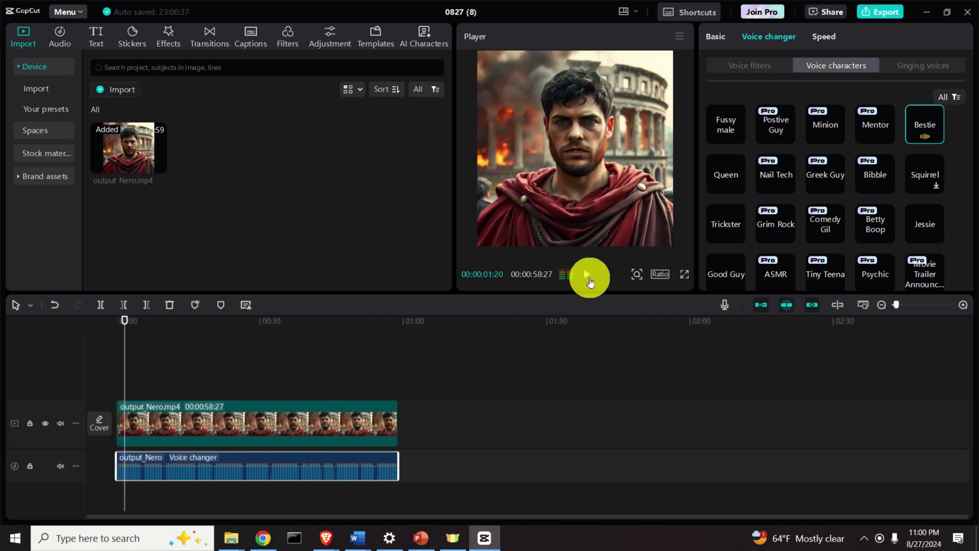
left_click(587, 275)
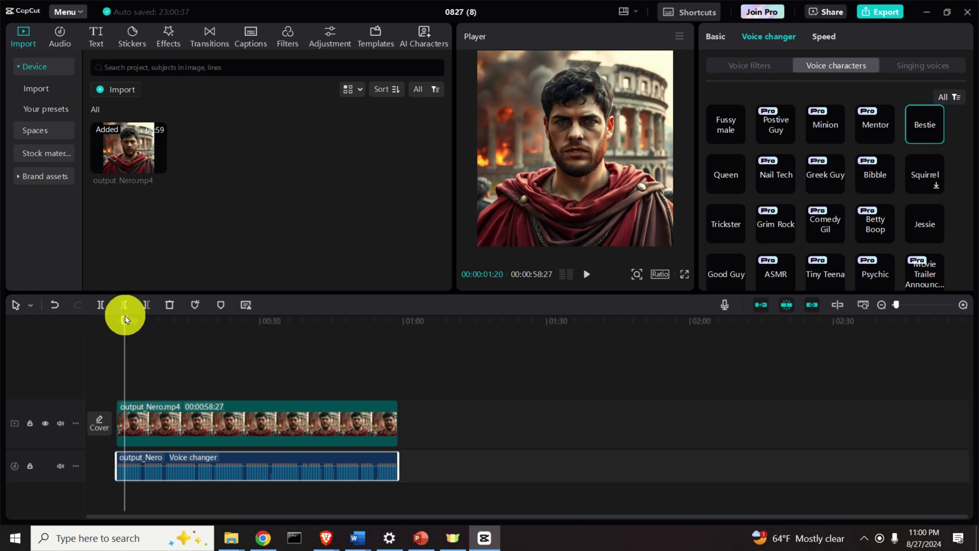
Preview the Bestie voice from the start, then switch the audio to the Jessie voice character
left_click_drag(124, 323, 112, 323)
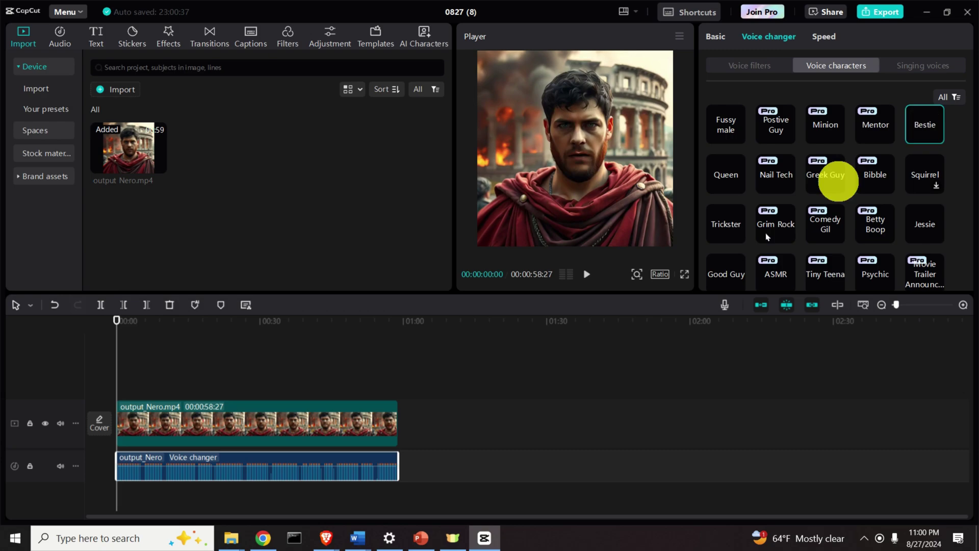
left_click(587, 278)
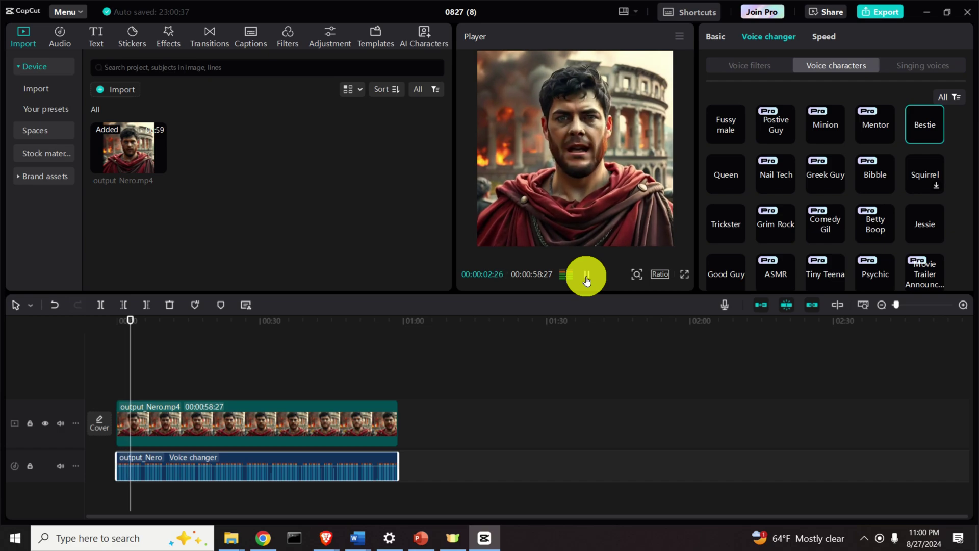
left_click(587, 278)
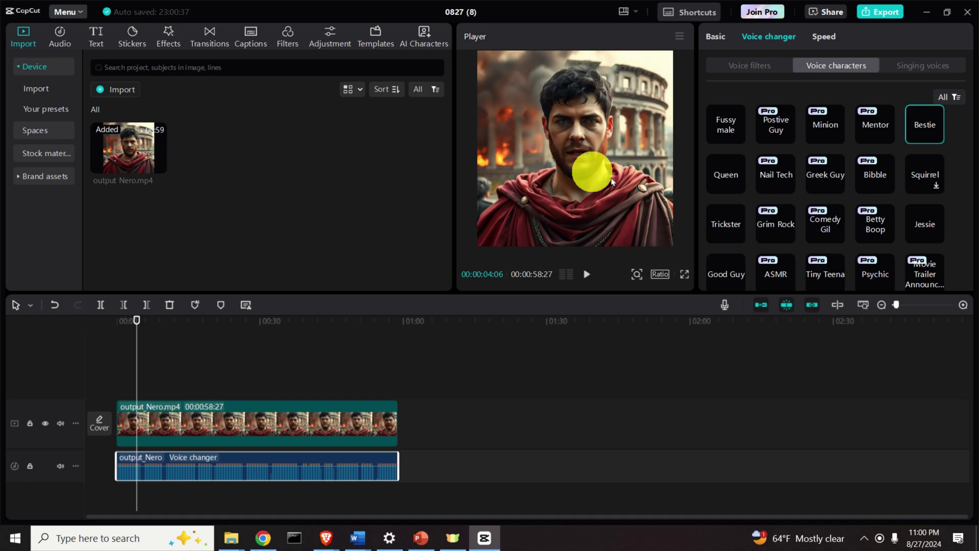
left_click(931, 224)
scroll(932, 225, "down", 2)
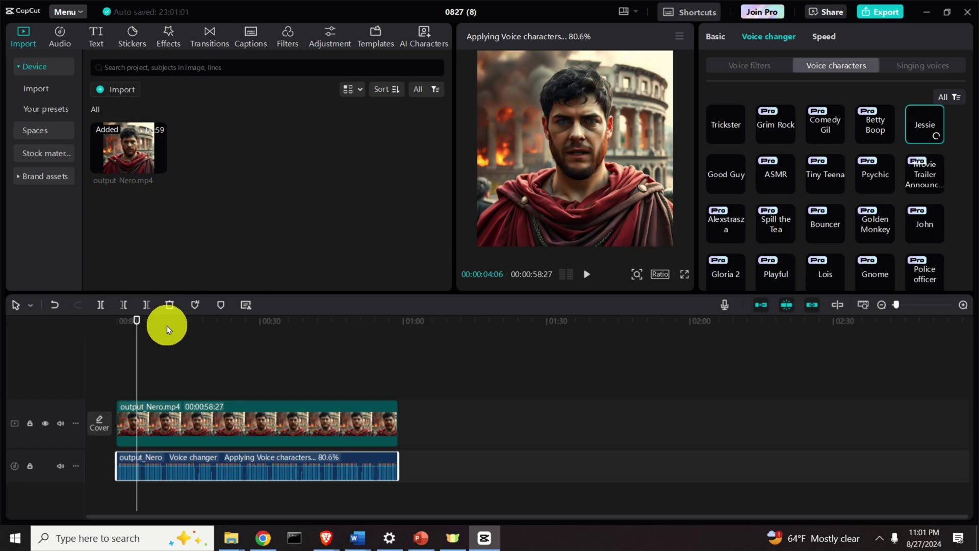
Rewind to the start and preview the clip with the Jessie voice
left_click_drag(136, 325, 102, 319)
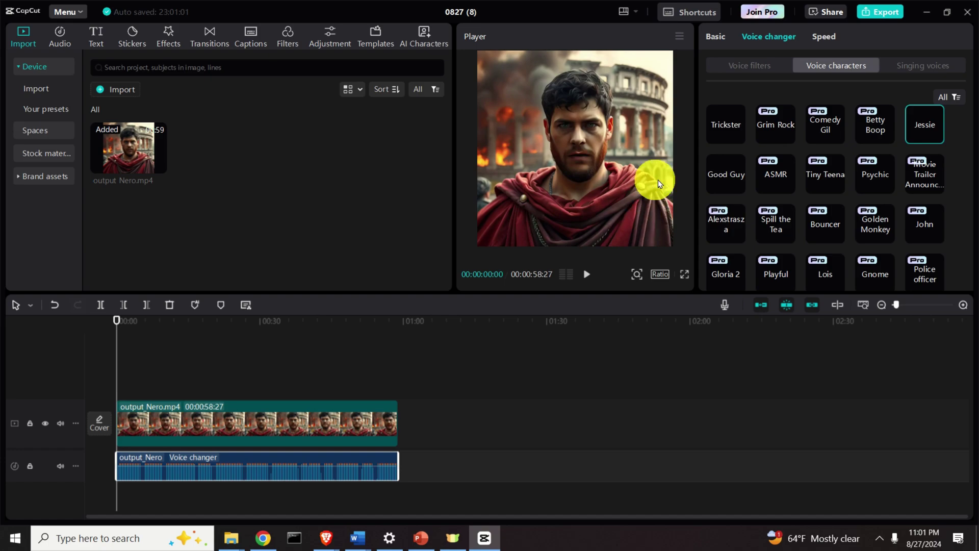
left_click(588, 276)
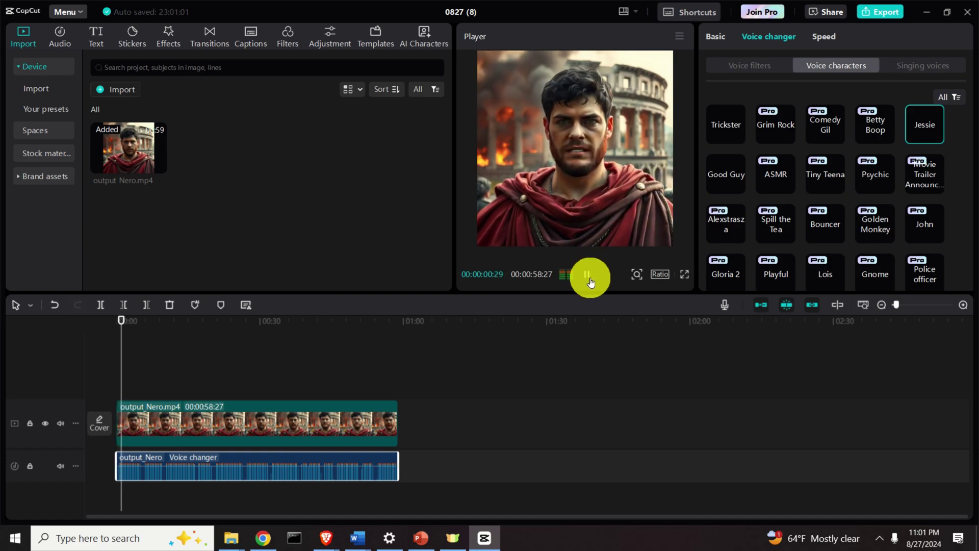
left_click(588, 277)
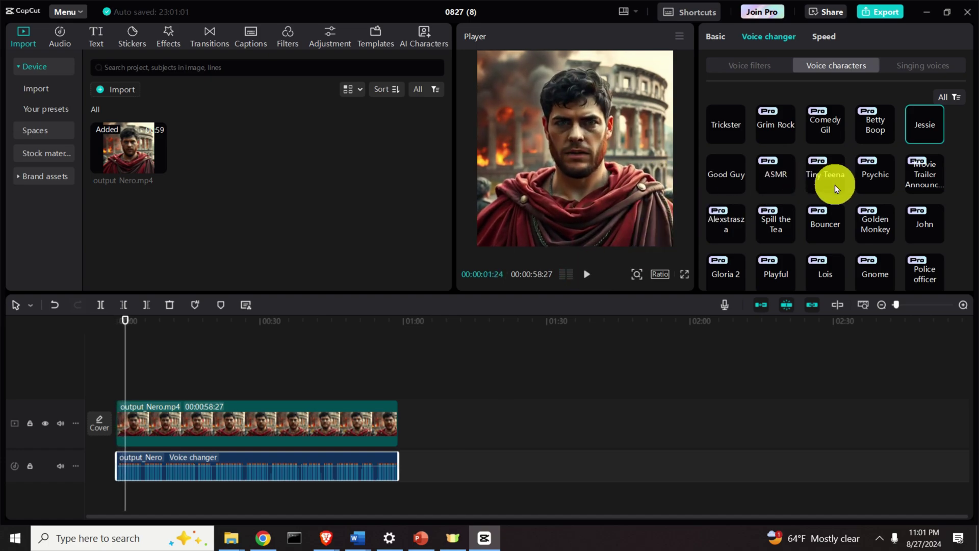
Apply the Fussy male voice character to the audio
scroll(835, 187, "down", 5)
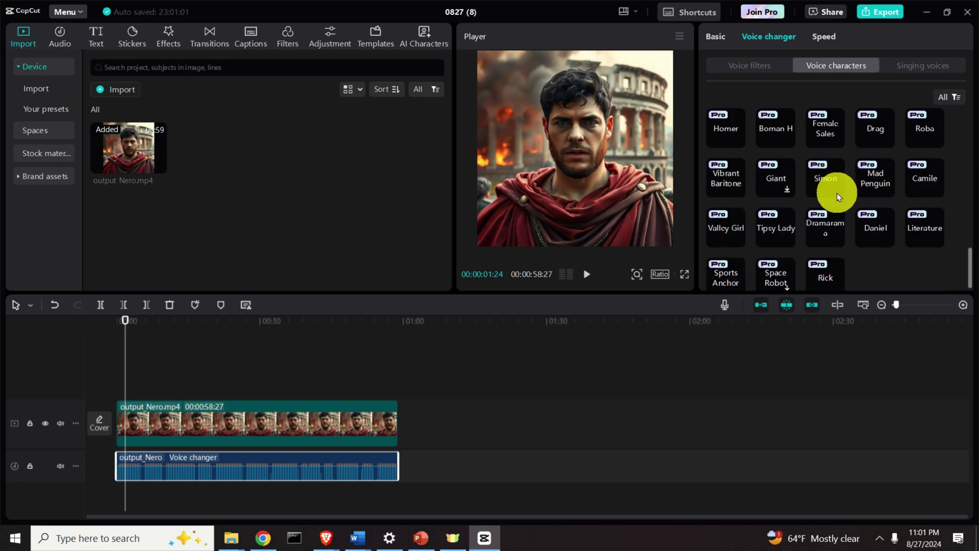
scroll(837, 192, "up", 8)
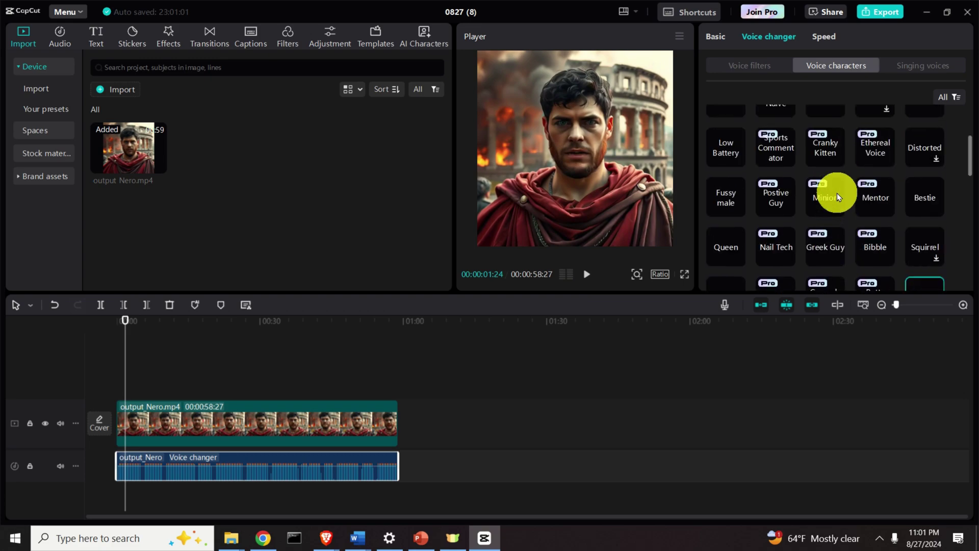
scroll(837, 193, "up", 3)
scroll(761, 179, "down", 1)
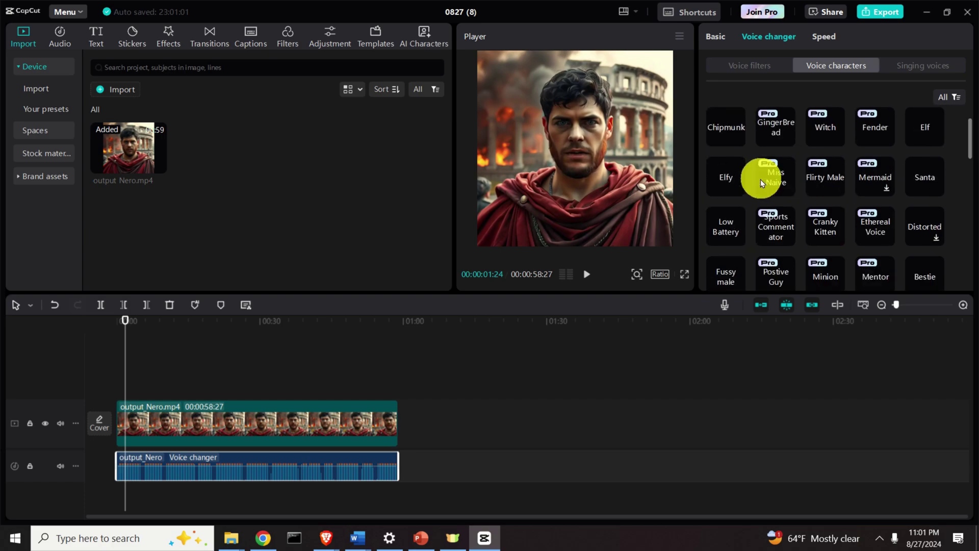
scroll(760, 179, "down", 1)
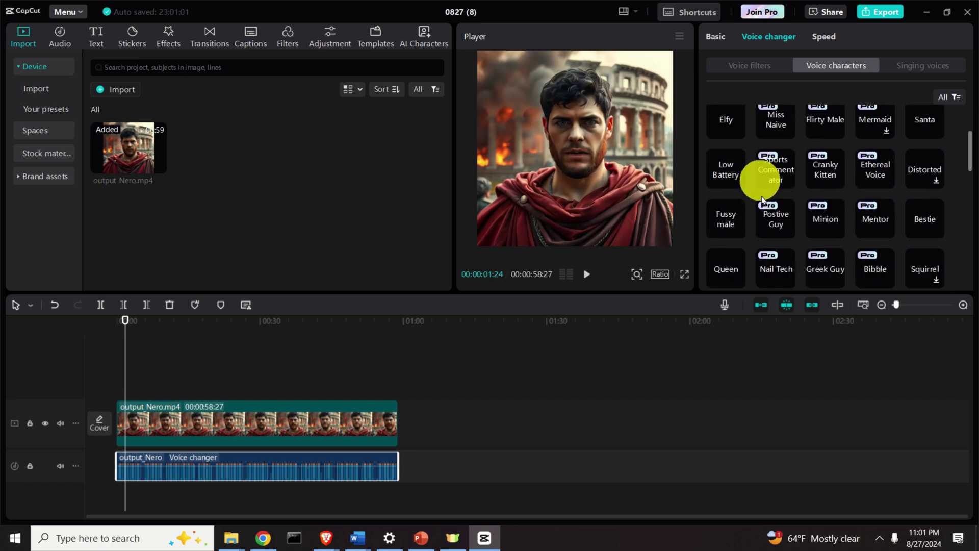
left_click(735, 225)
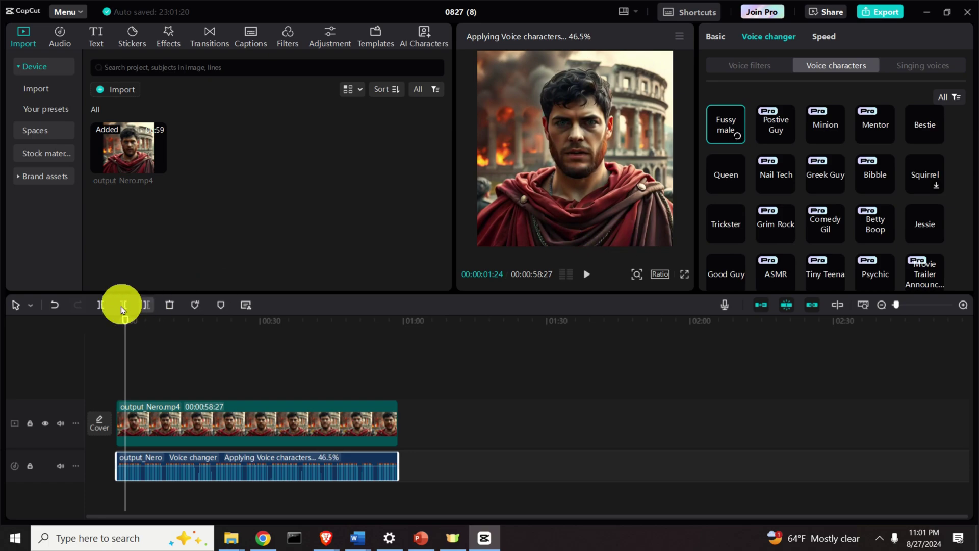
Rewind and preview the clip with the Fussy male voice
left_click_drag(132, 319, 92, 320)
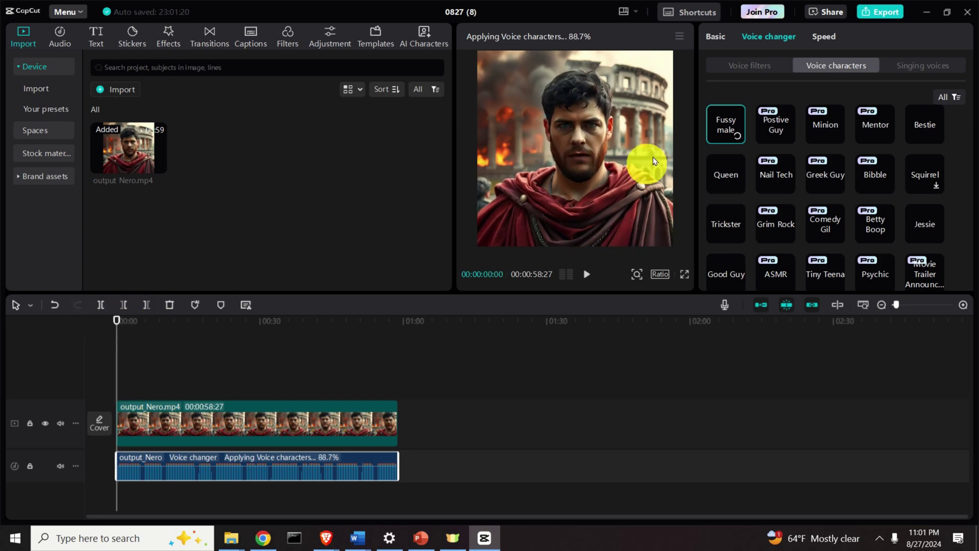
left_click(587, 274)
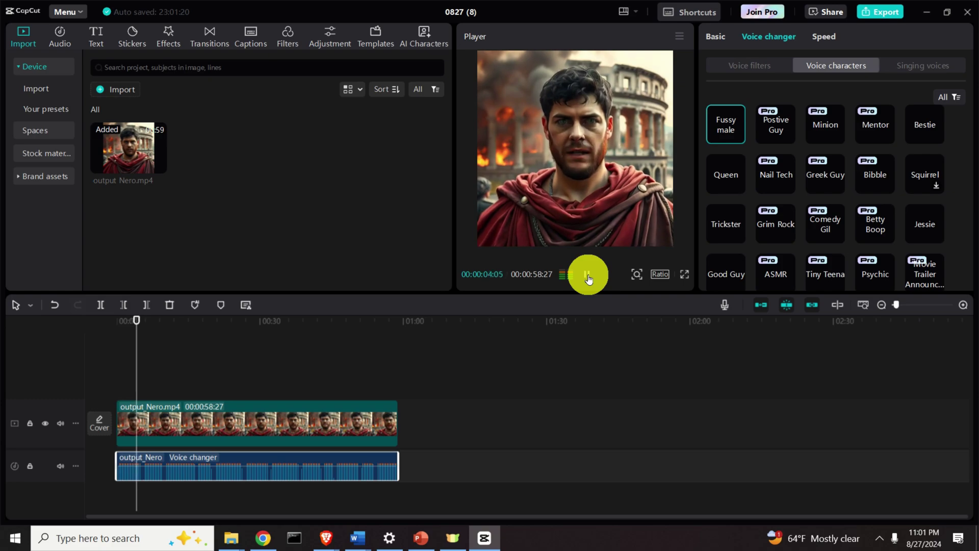
left_click(587, 274)
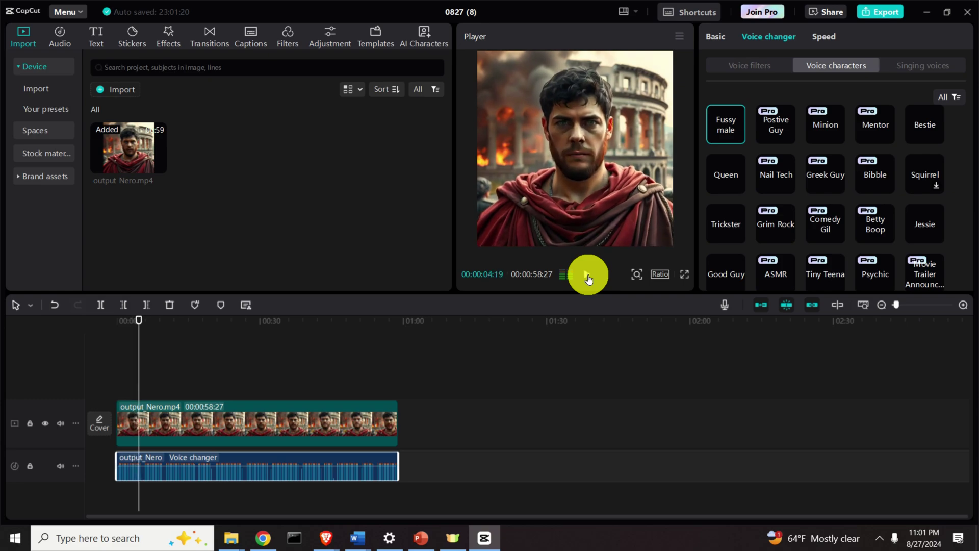
Apply the Queen voice character and preview it, replaying from the start
left_click(727, 176)
scroll(730, 188, "down", 1)
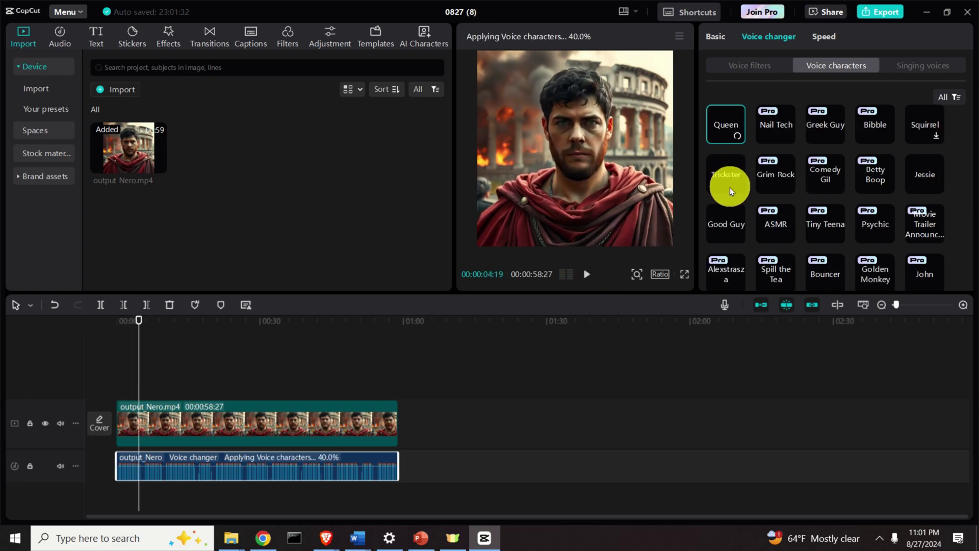
left_click(588, 275)
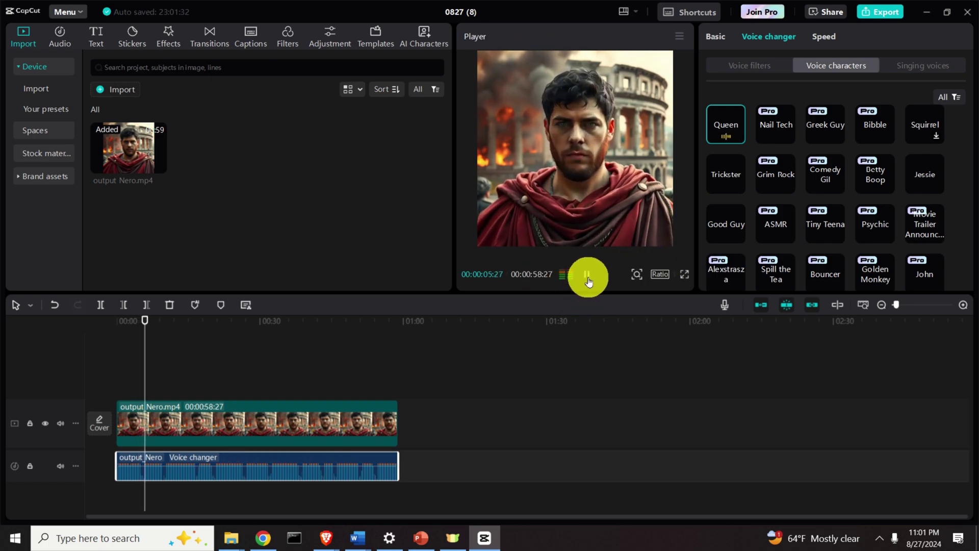
left_click(587, 275)
left_click_drag(148, 335, 87, 332)
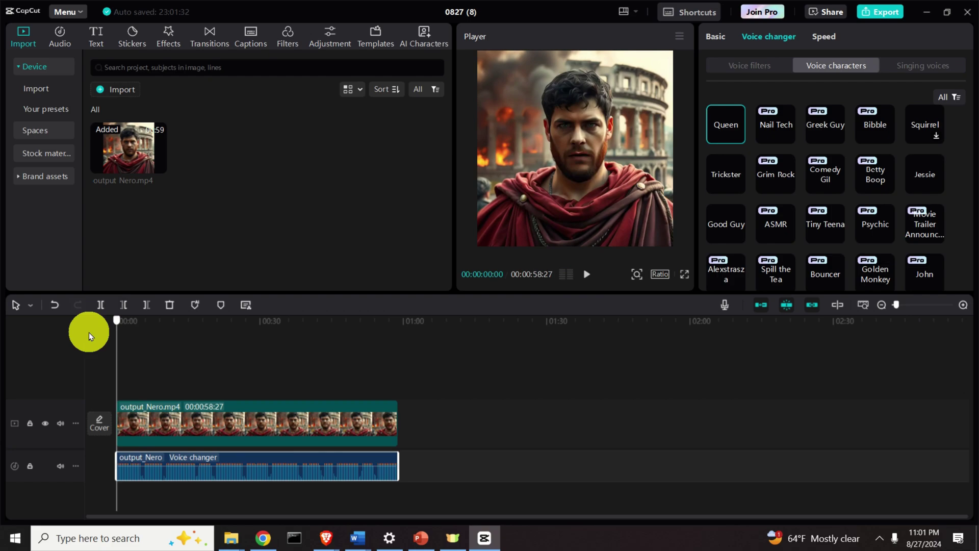
left_click(587, 276)
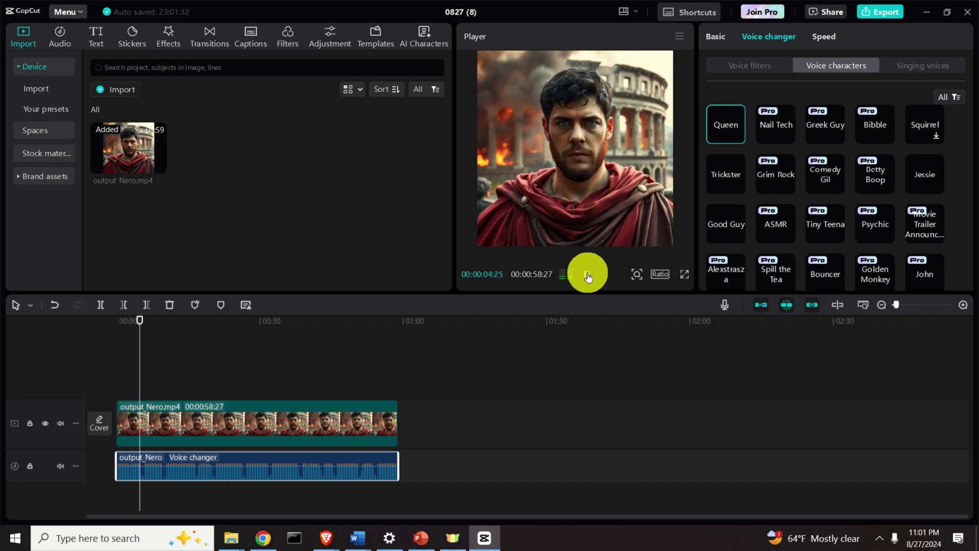
left_click(587, 276)
Try the Squirrel voice, then apply Good Guy and preview it
left_click(923, 122)
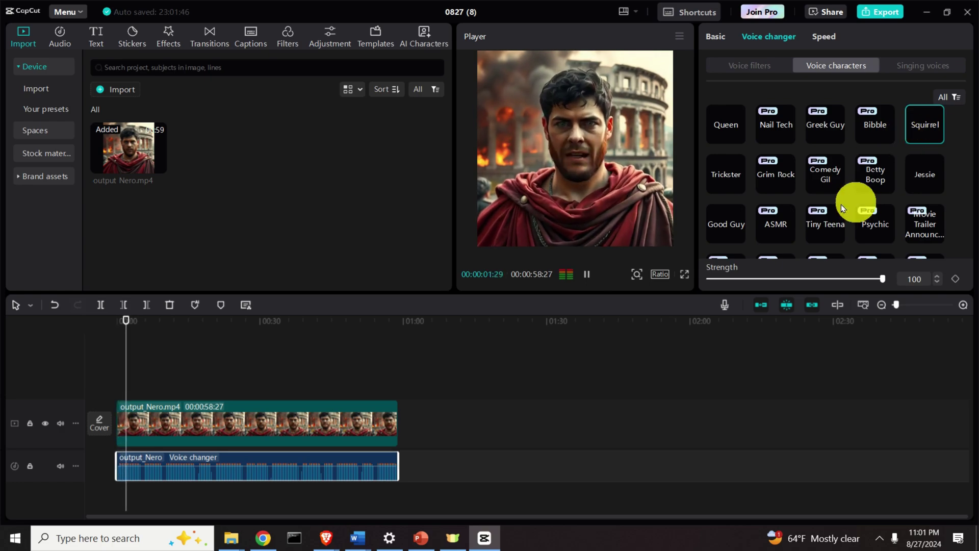
left_click(722, 223)
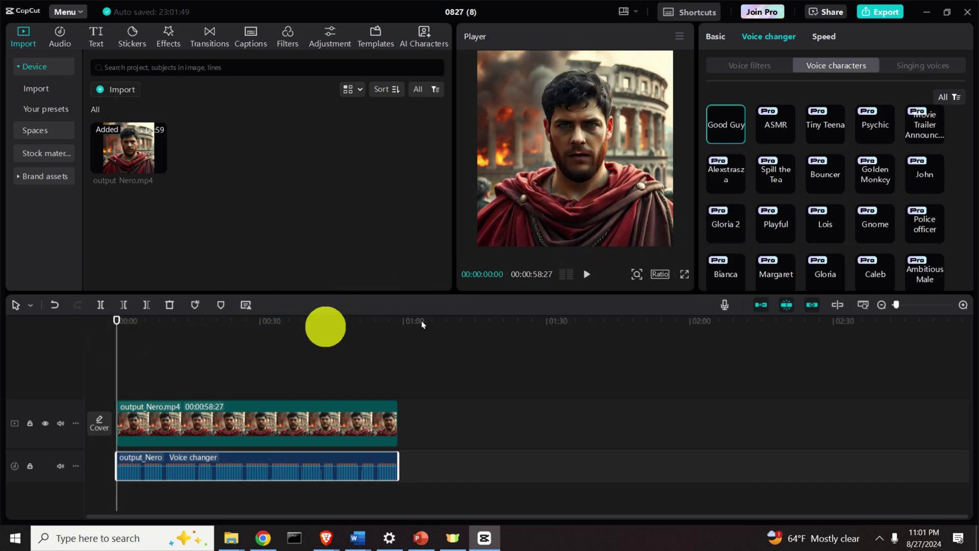
left_click(586, 276)
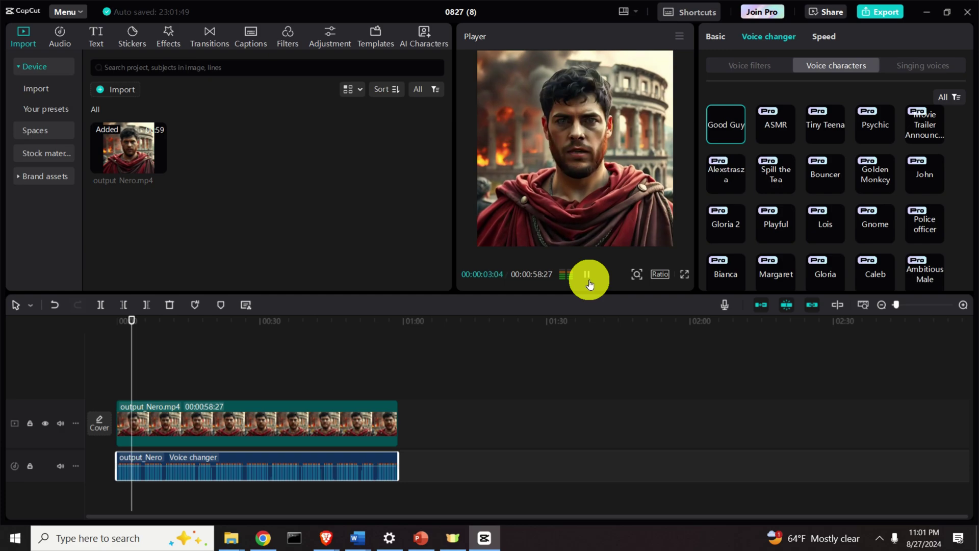
left_click(586, 275)
scroll(762, 216, "down", 5)
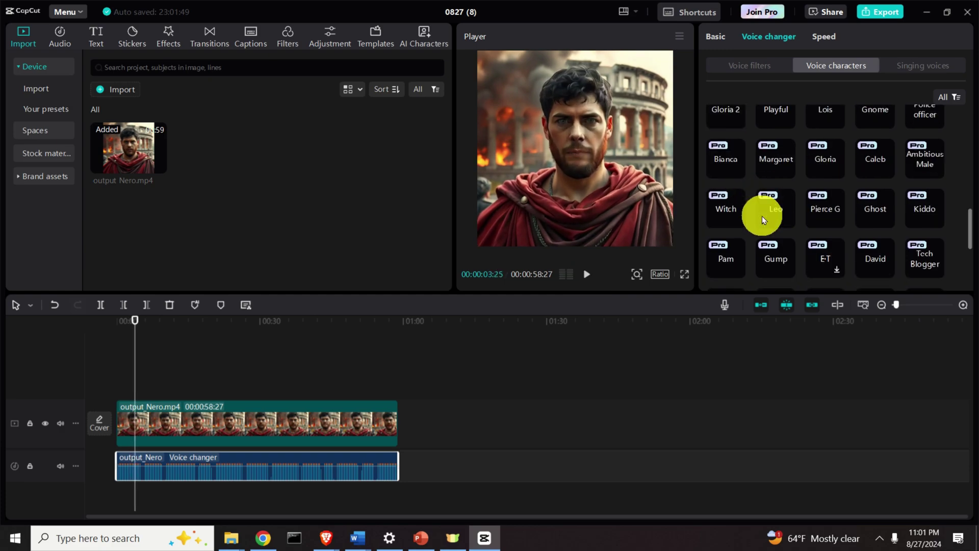
scroll(763, 215, "up", 5)
scroll(763, 216, "down", 4)
scroll(763, 217, "up", 3)
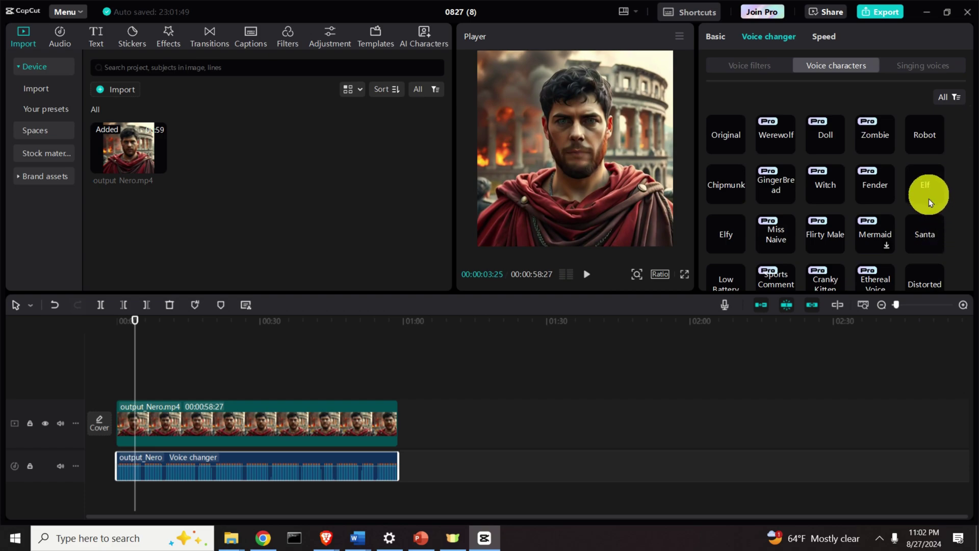
Try the Elf voice character, then apply the Elfy voice character
left_click(929, 198)
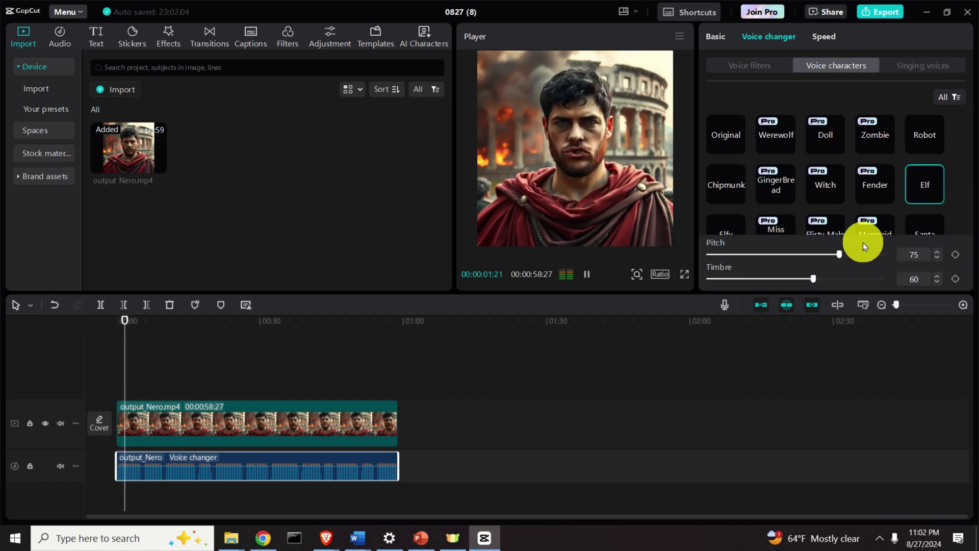
left_click(585, 275)
scroll(729, 211, "down", 1)
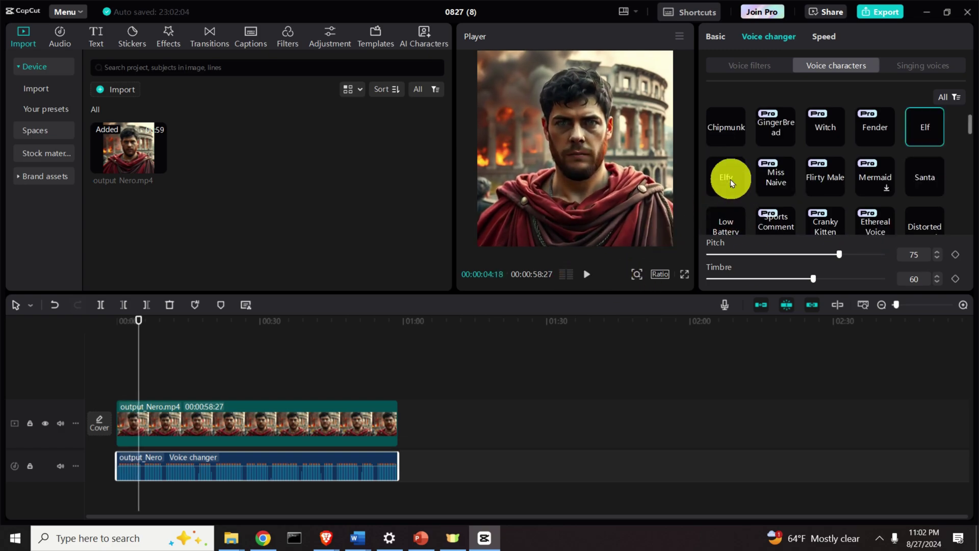
left_click(730, 179)
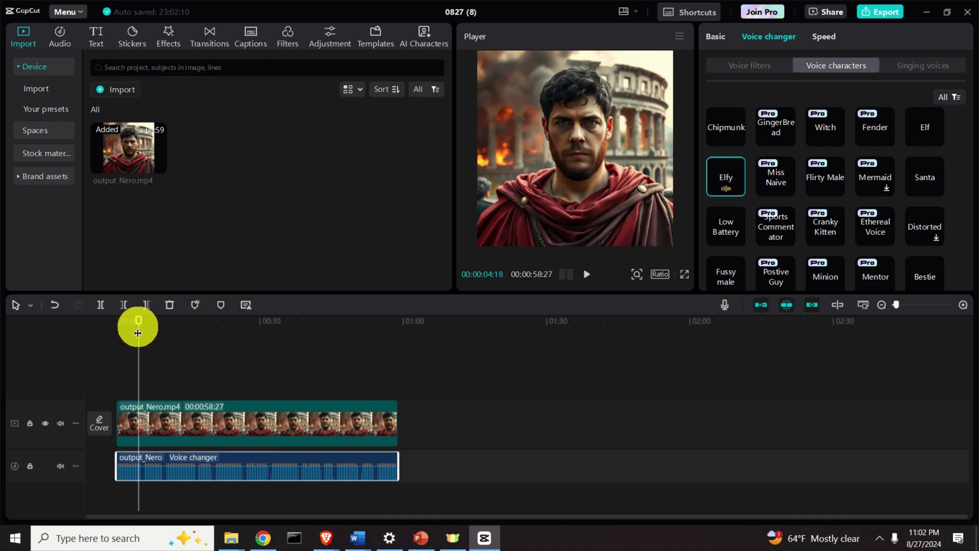
Preview Elfy from the start, then apply the Low Battery voice character
left_click_drag(137, 332, 106, 328)
left_click(588, 274)
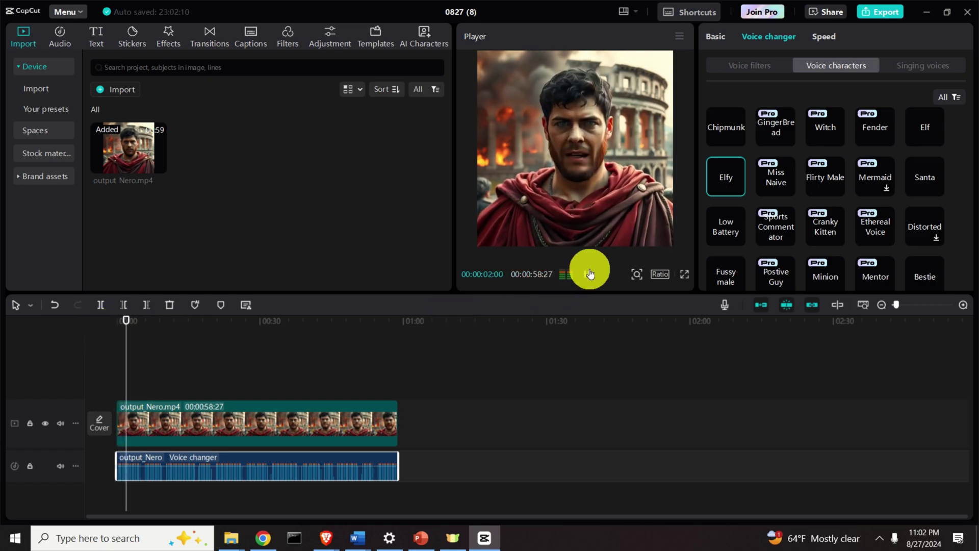
left_click(584, 274)
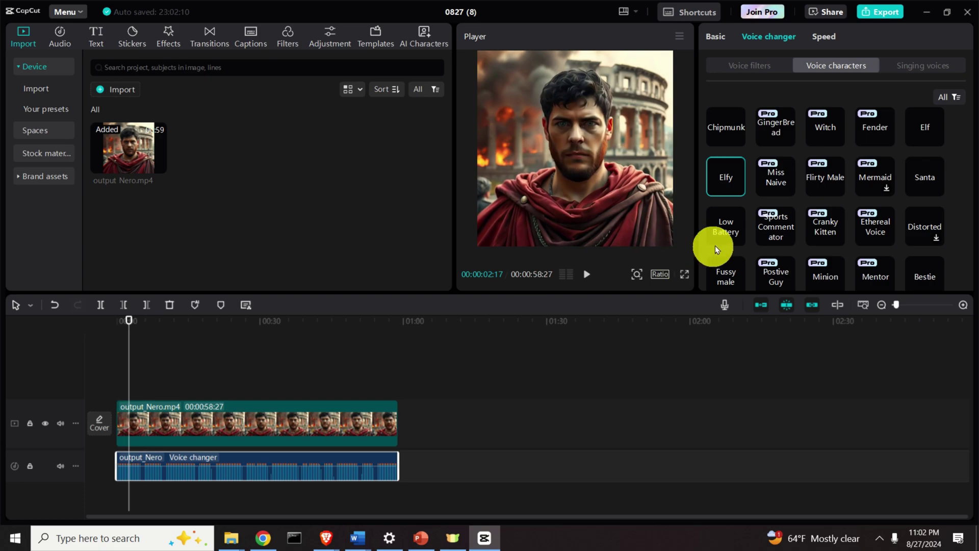
left_click(723, 231)
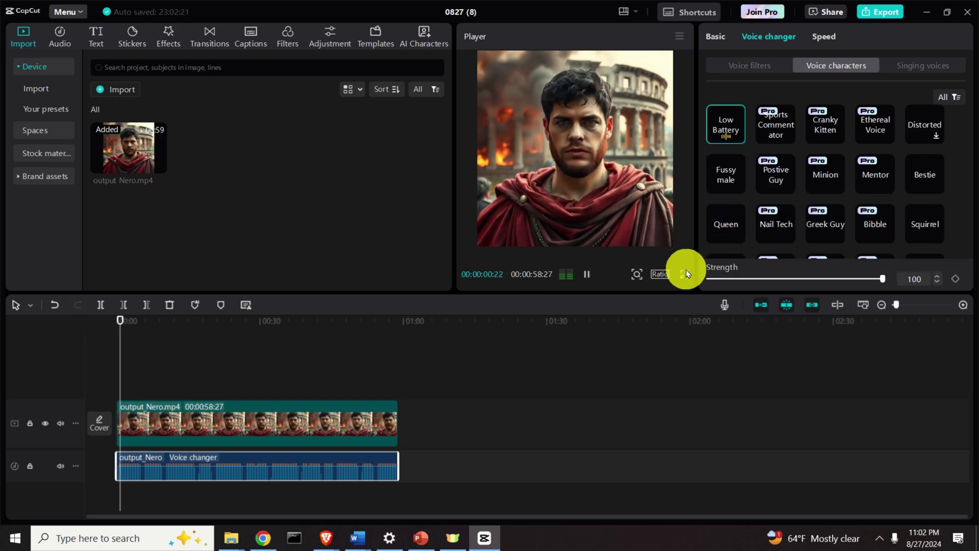
left_click(588, 275)
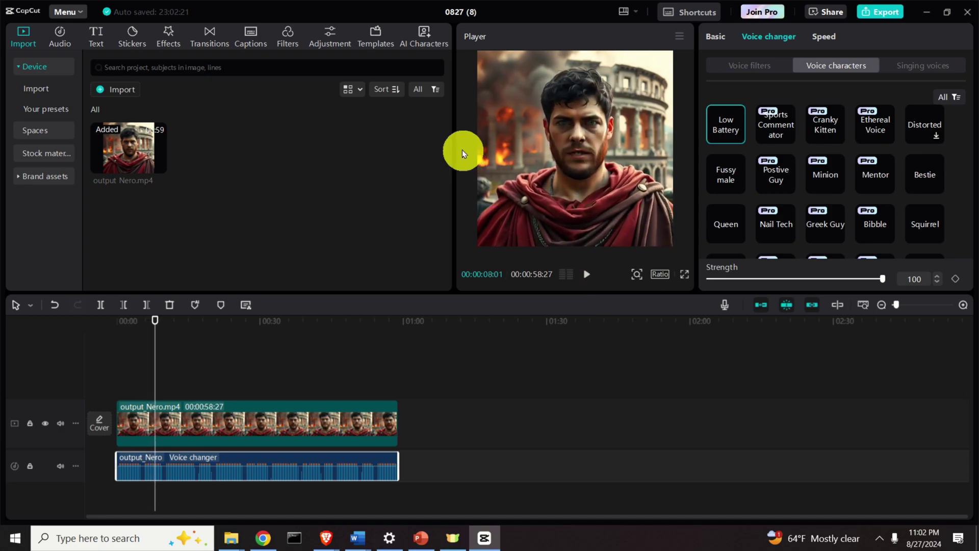
key("Home")
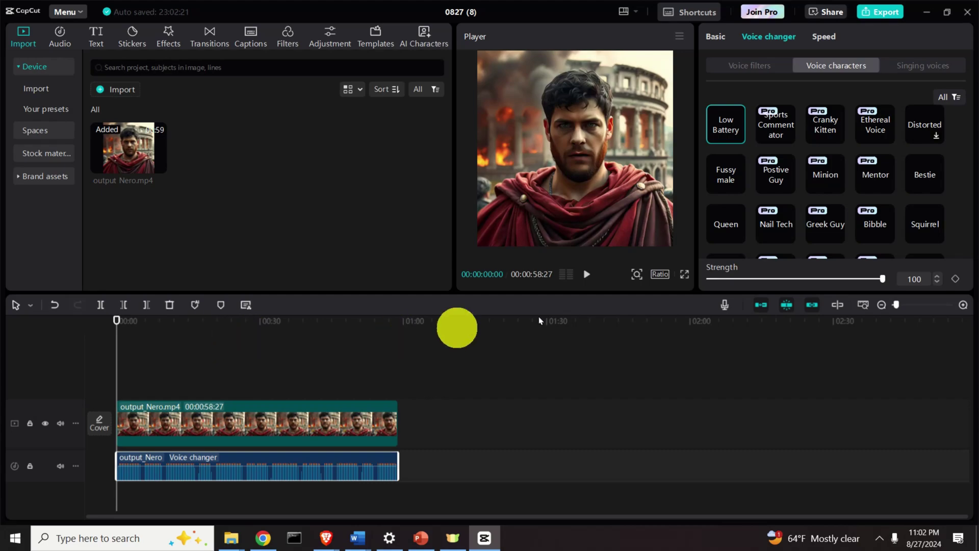
left_click(587, 275)
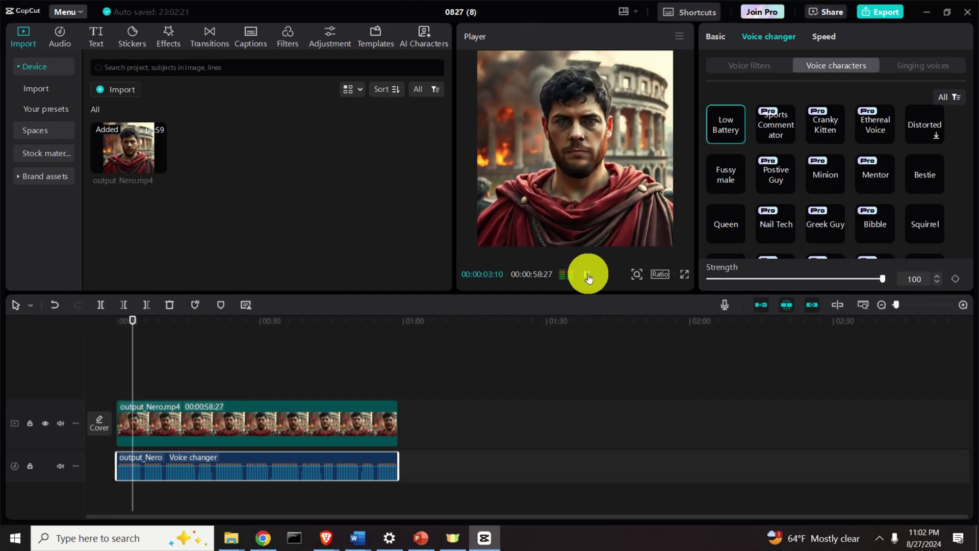
left_click(587, 276)
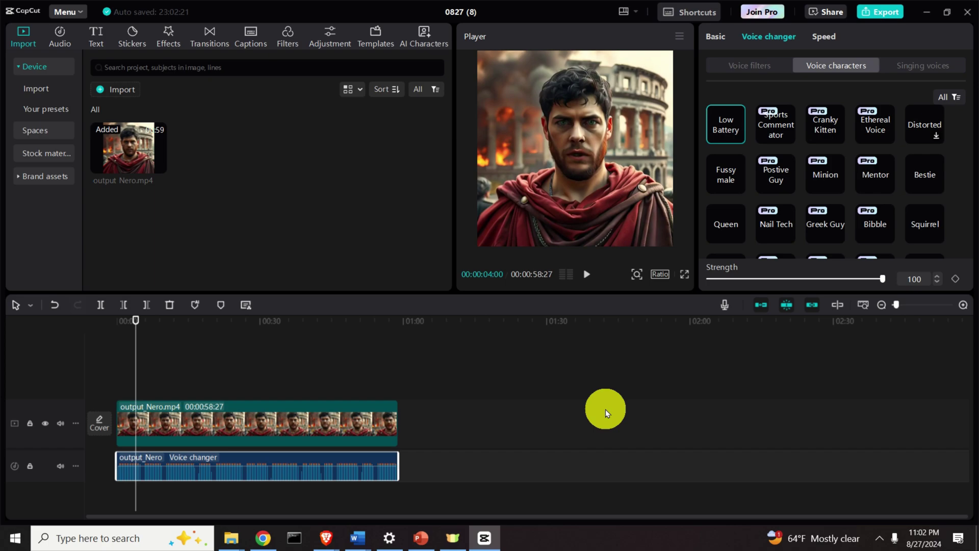
left_click(328, 413)
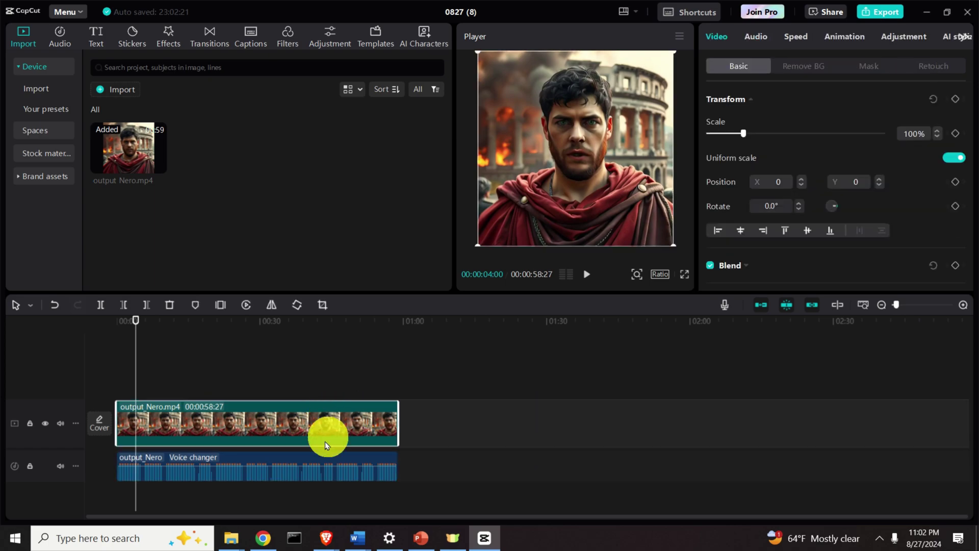
left_click(317, 454)
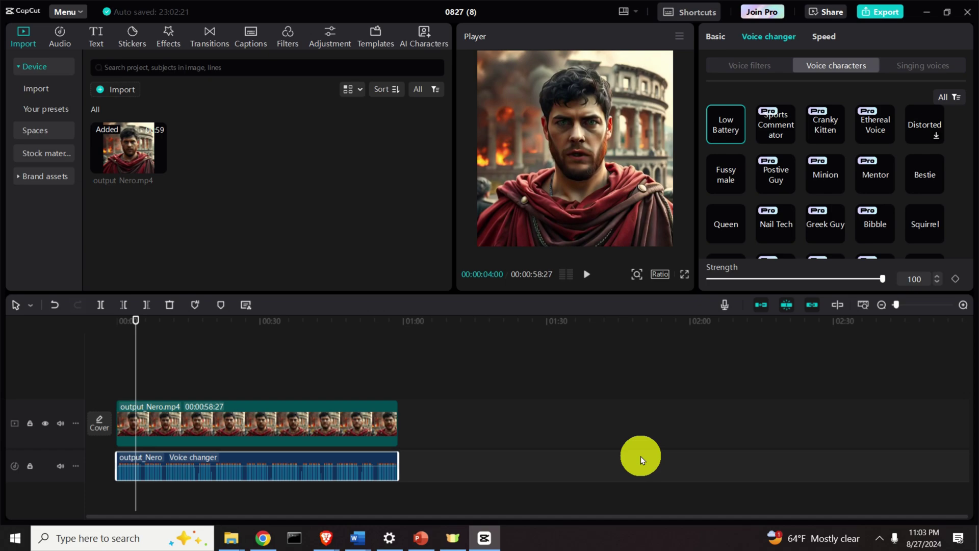
In export settings, rename the file to 'changed voice nero' and open the save-folder picker
left_click(892, 15)
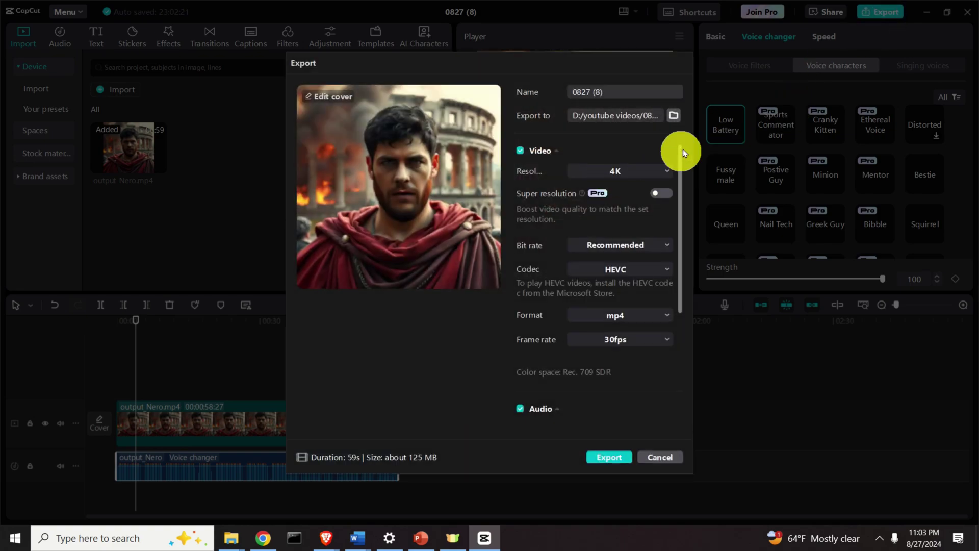
double_click(625, 89)
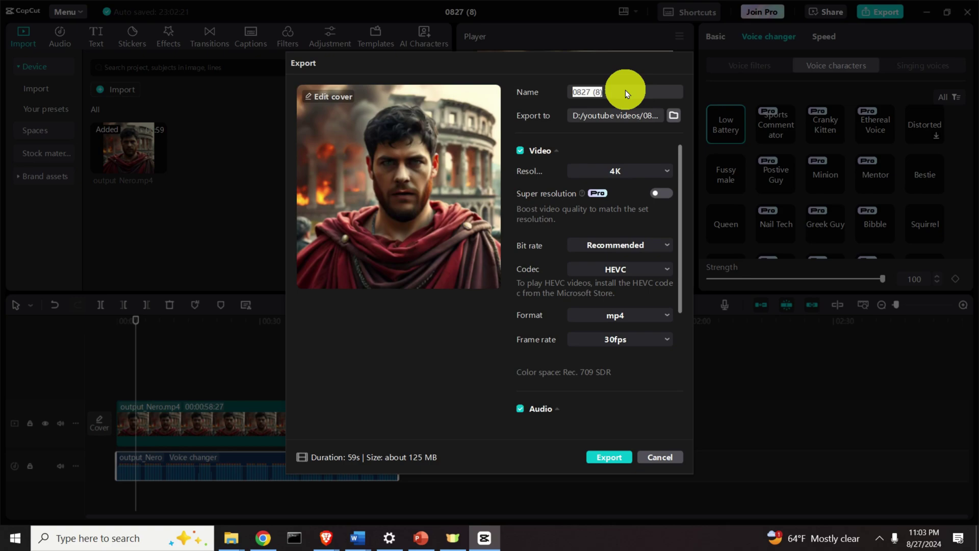
type("changed_voice_nero")
left_click(674, 117)
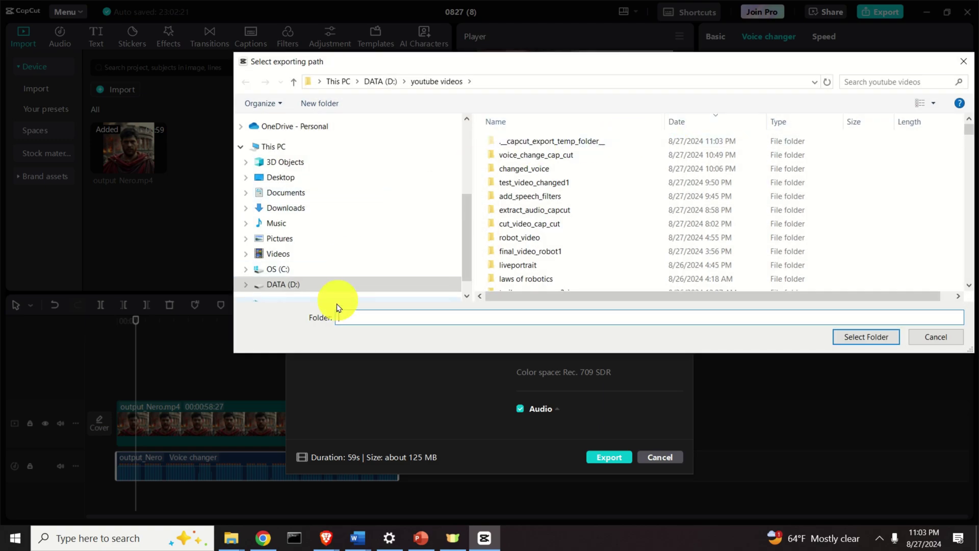
Confirm the export folder, set resolution to 2K and keep mp4 format
left_click(862, 337)
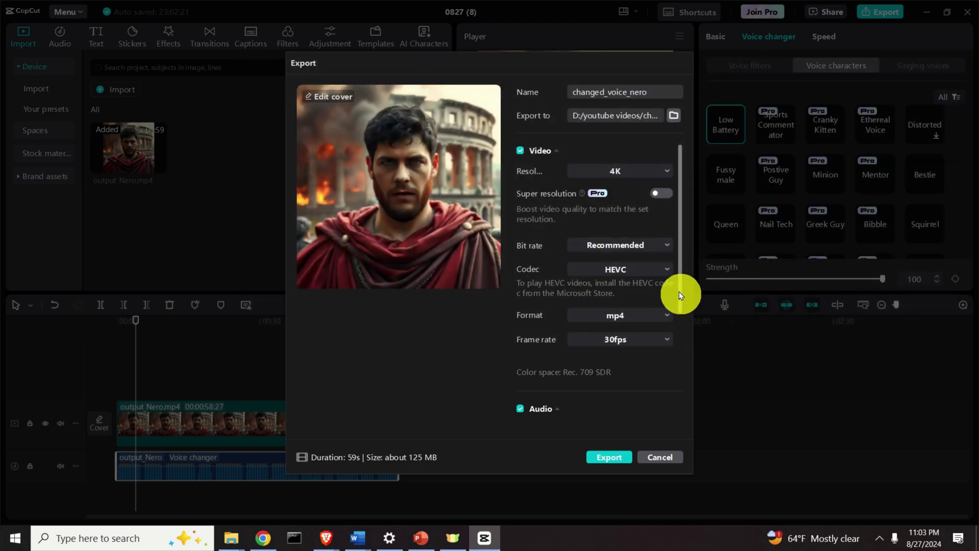
left_click(657, 170)
left_click(613, 258)
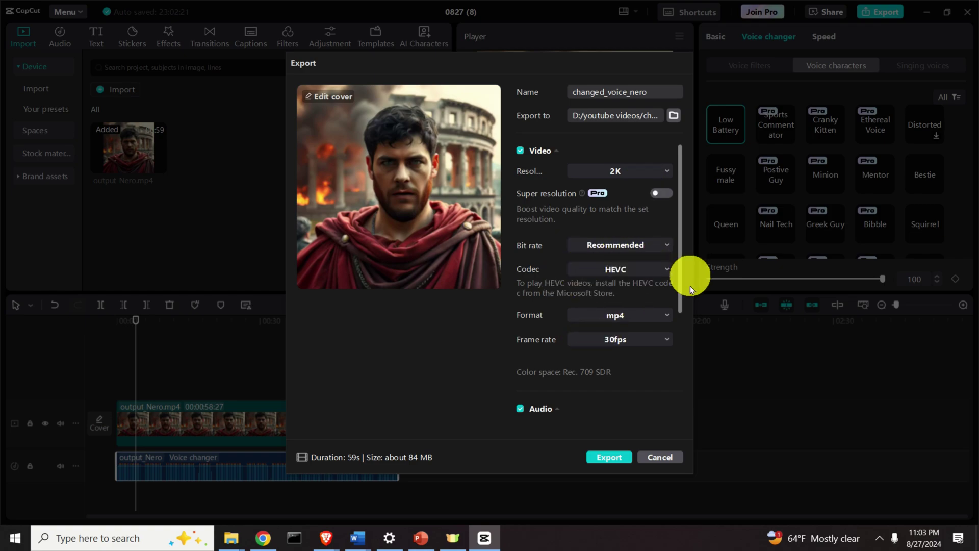
left_click(608, 315)
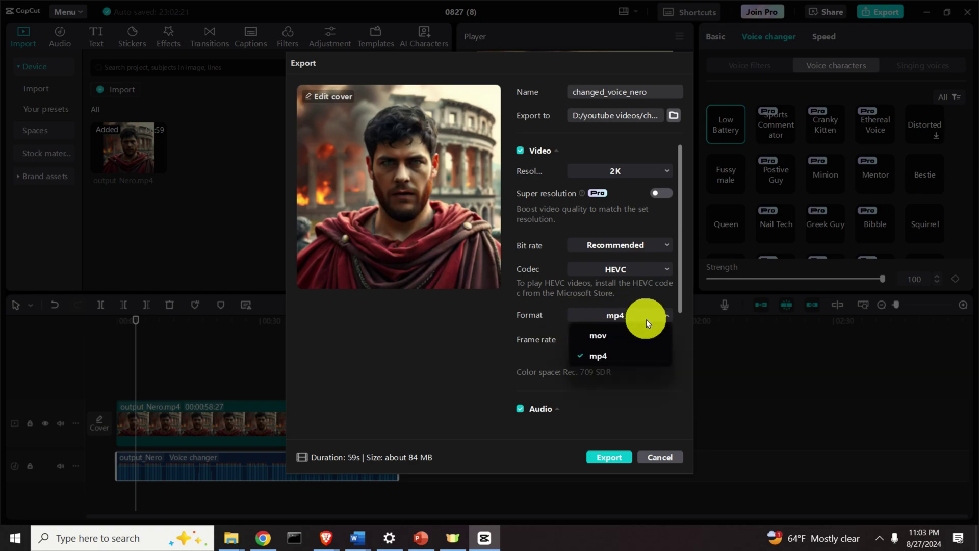
left_click(611, 356)
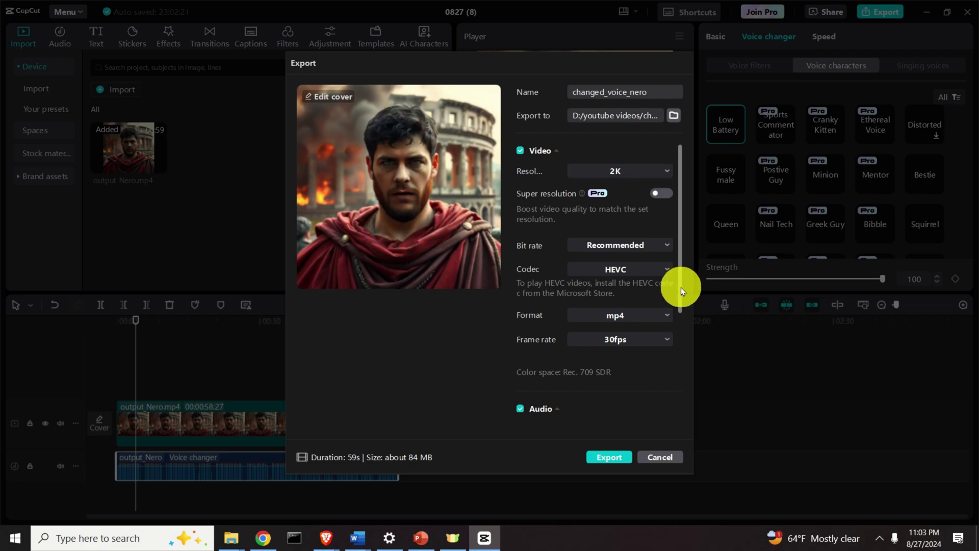
Keep MP3 as the audio format and start the export
left_click_drag(681, 286, 696, 372)
left_click(650, 298)
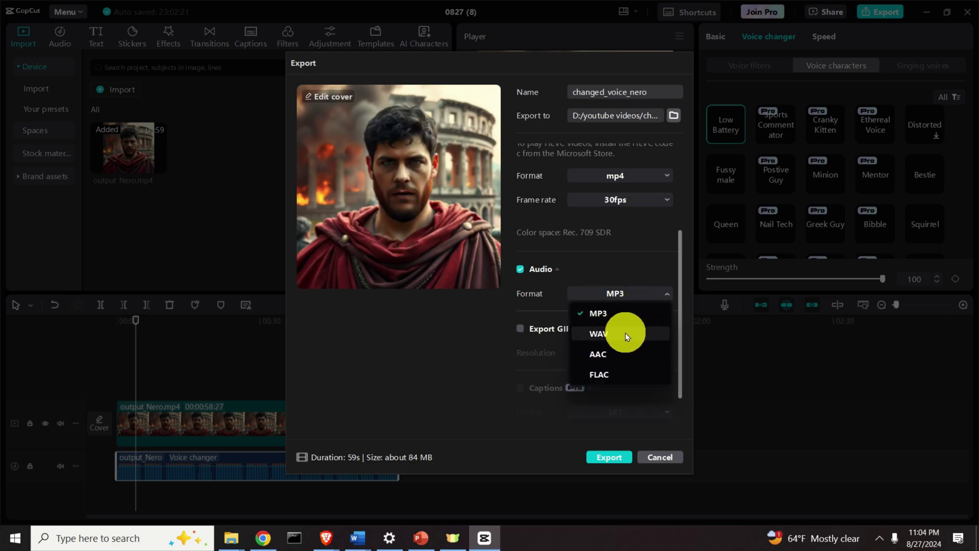
left_click(678, 259)
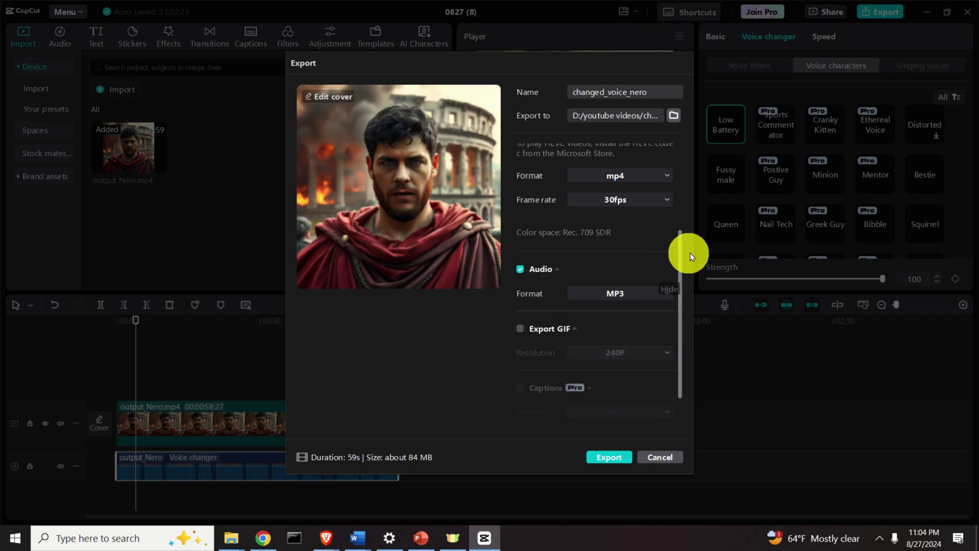
left_click_drag(682, 255, 691, 128)
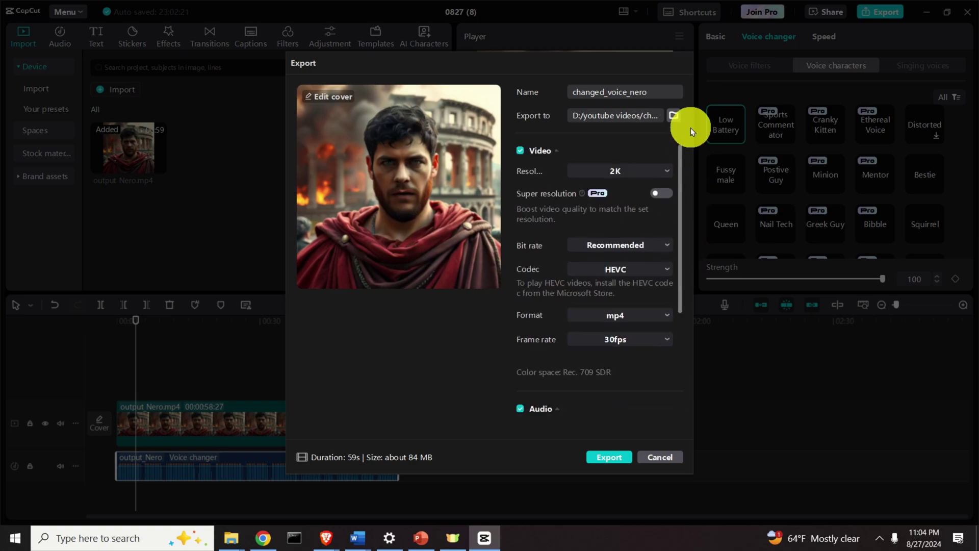
left_click_drag(681, 170, 693, 141)
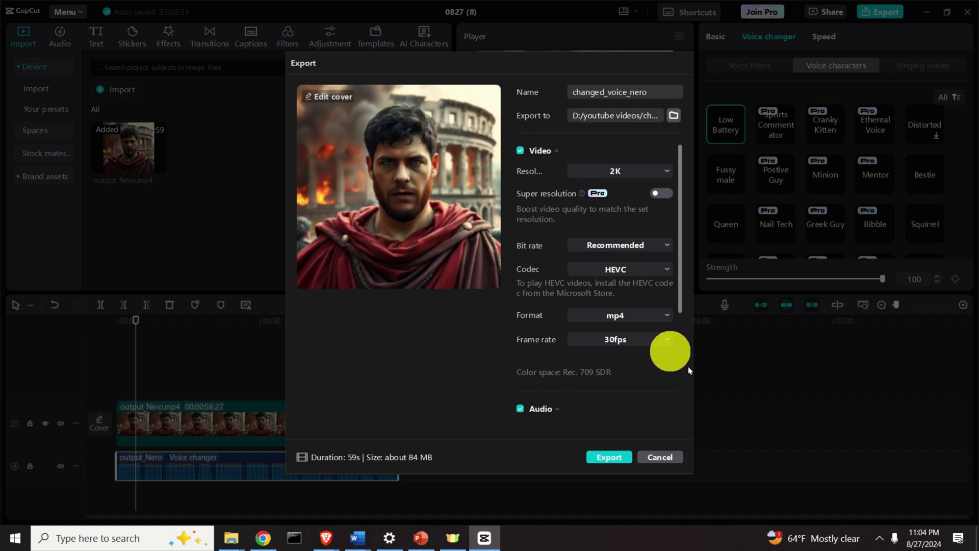
left_click(620, 456)
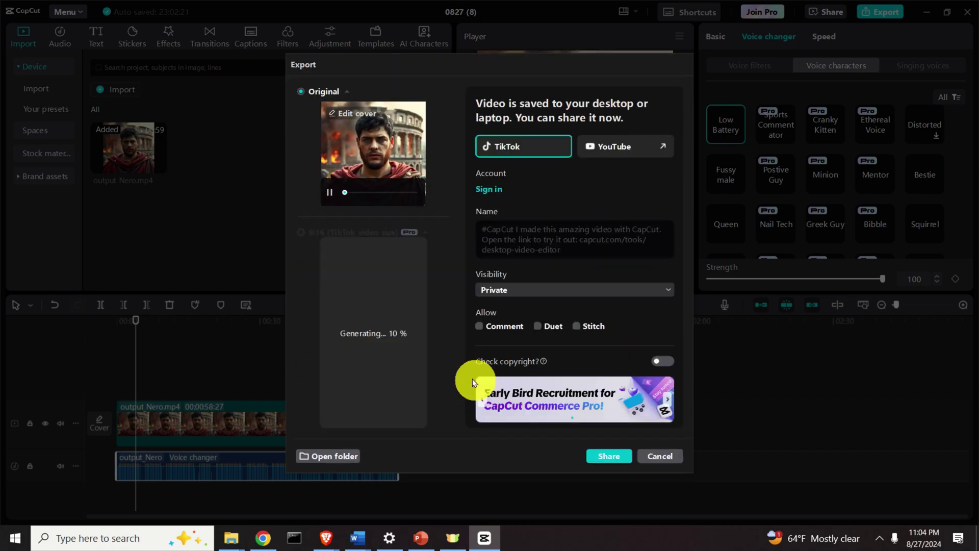
Dismiss the post-export share screen with Cancel
left_click(661, 457)
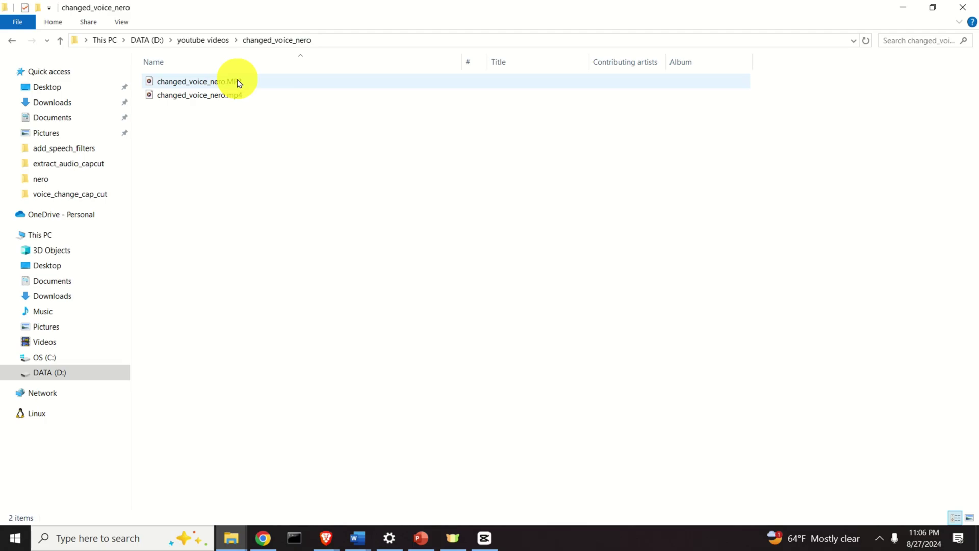
double_click(241, 98)
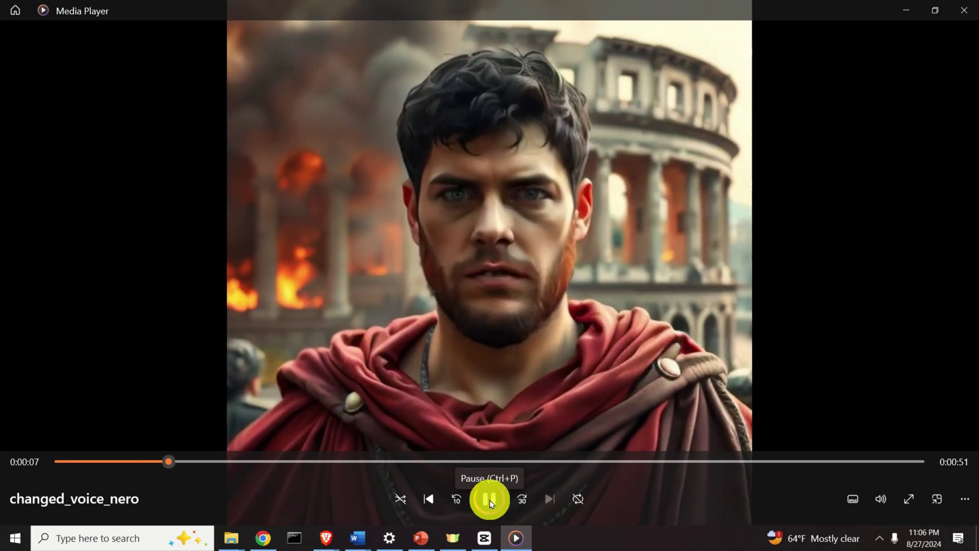
left_click(489, 500)
left_click(974, 12)
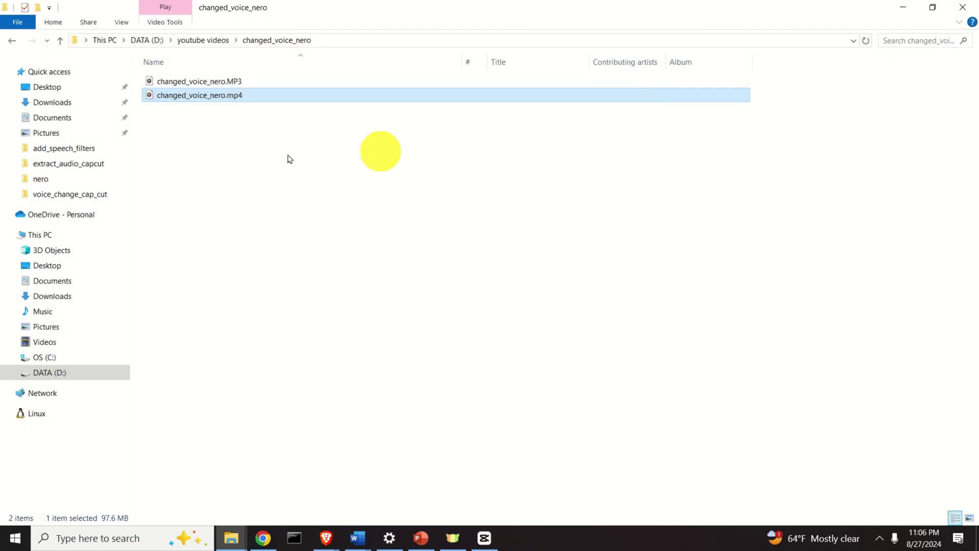
double_click(190, 82)
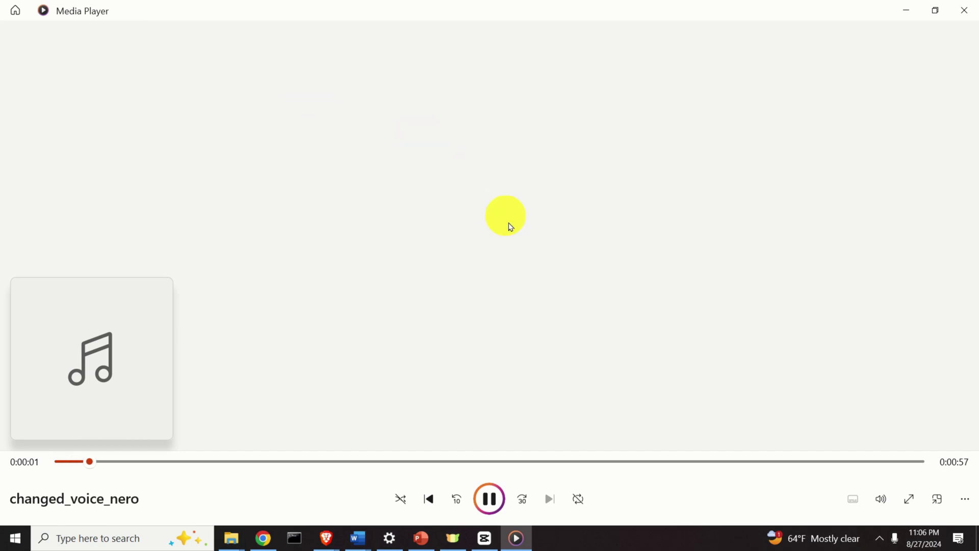
left_click(973, 12)
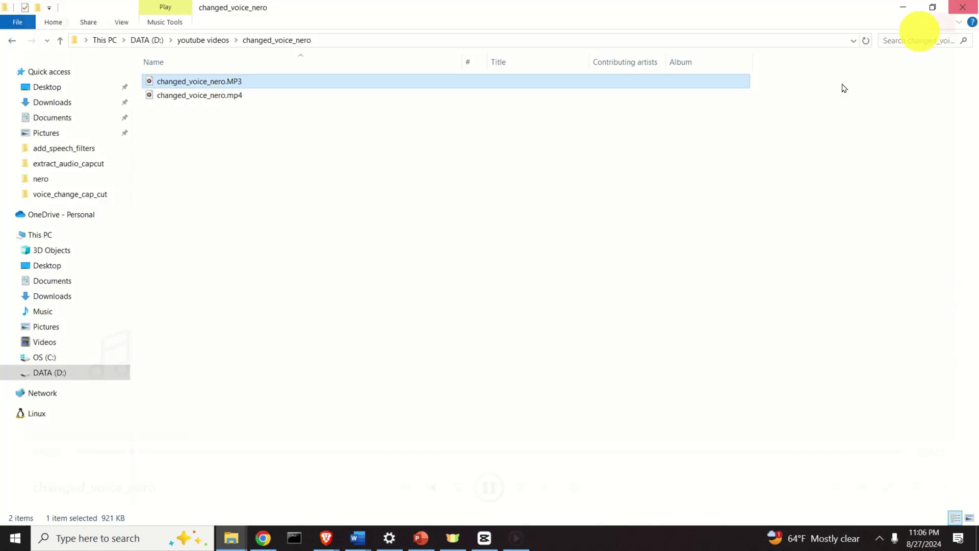